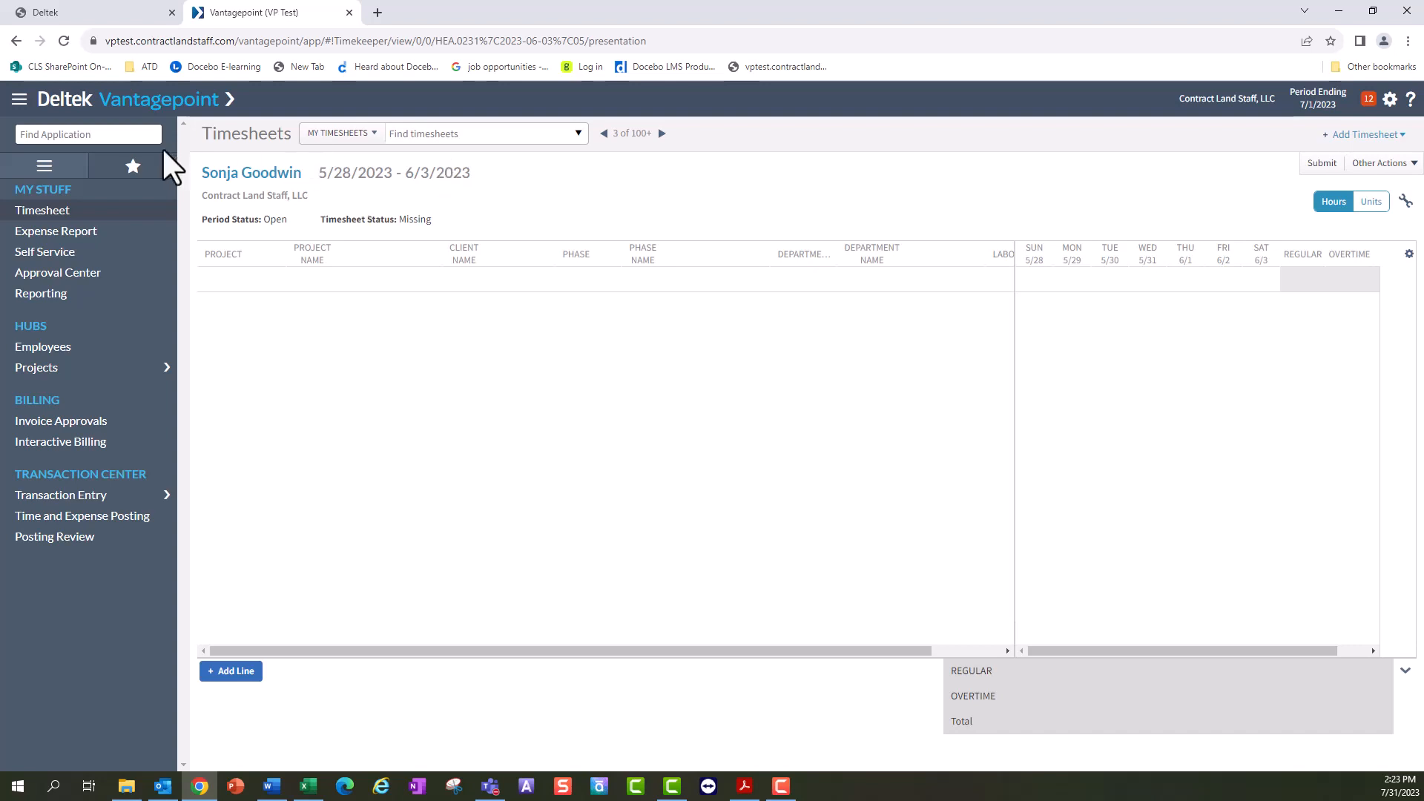
# Step: Collapse and restore the navigation menu, and view the timesheet filters available under My Timesheets
pyautogui.click(20, 101)
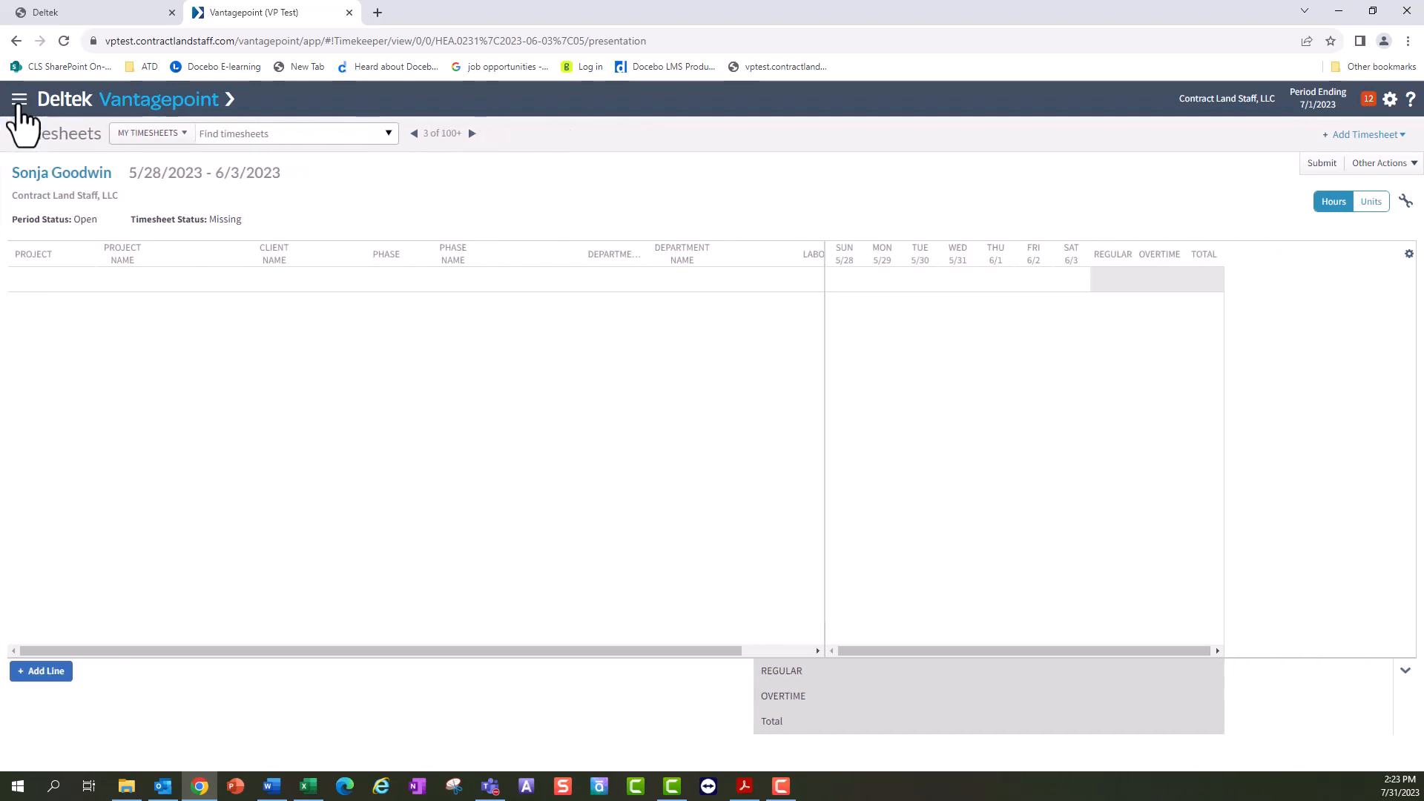
pyautogui.click(19, 100)
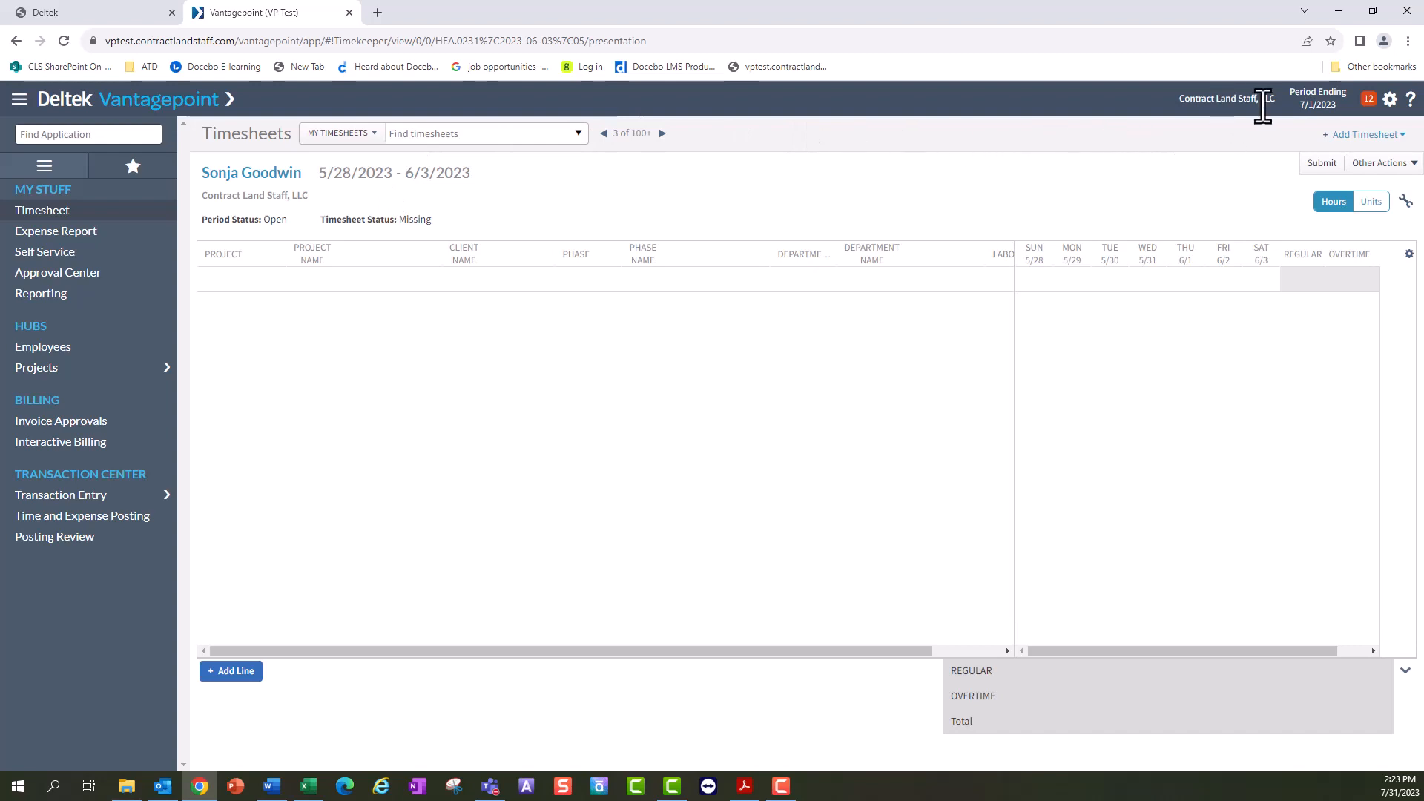
pyautogui.click(1389, 110)
pyautogui.click(374, 152)
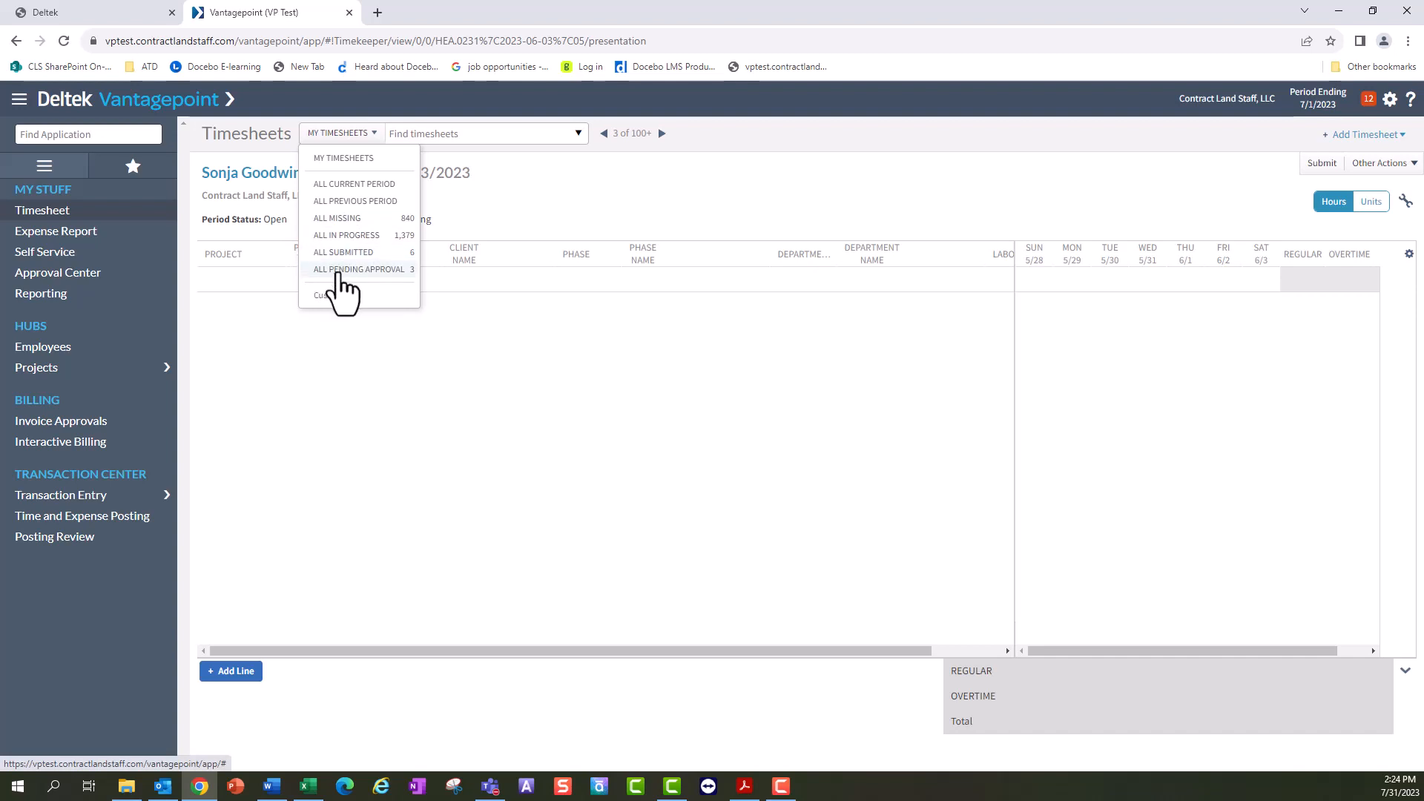
pyautogui.click(473, 187)
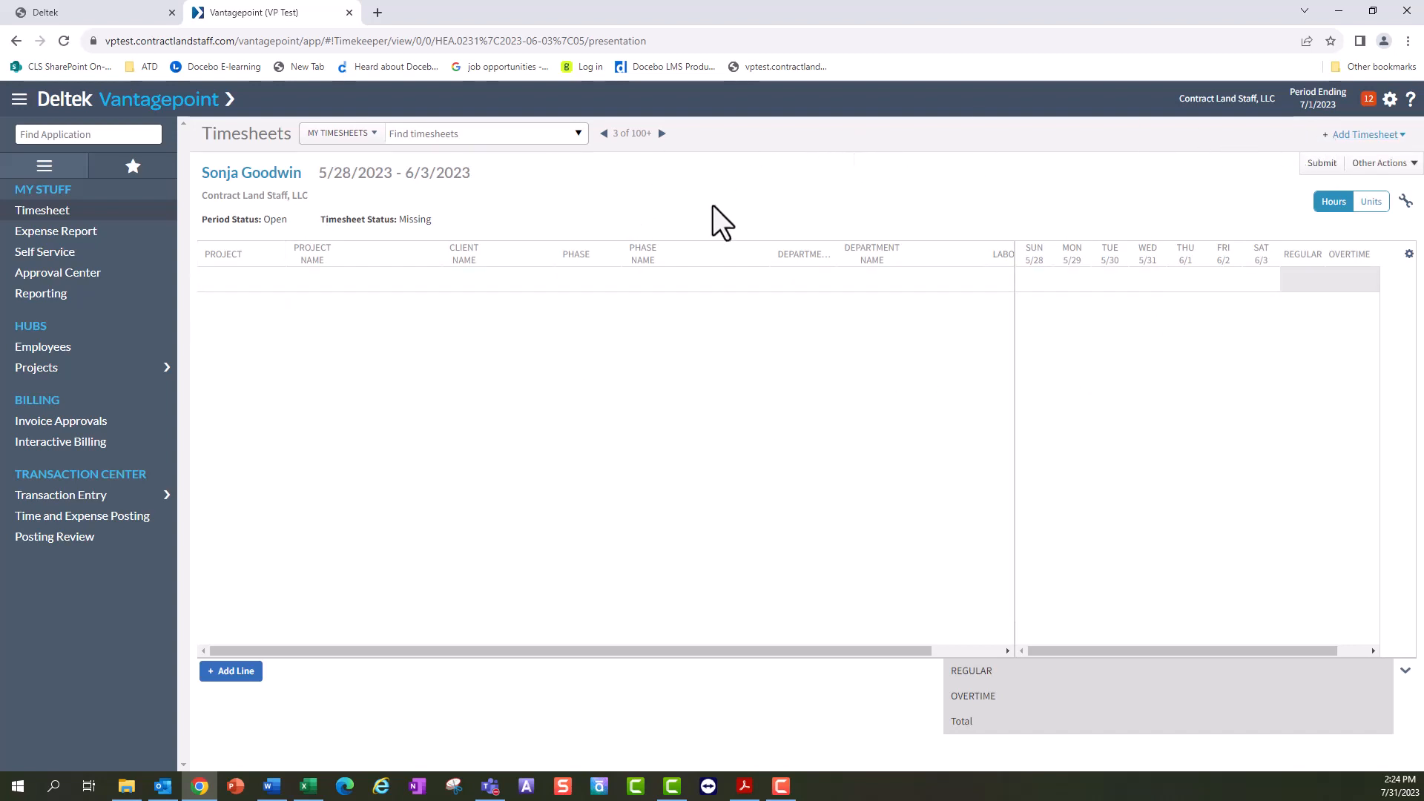
# Step: View the timesheet period field for adding a timesheet, and close the dialog without adding one
pyautogui.click(1358, 143)
pyautogui.click(1340, 157)
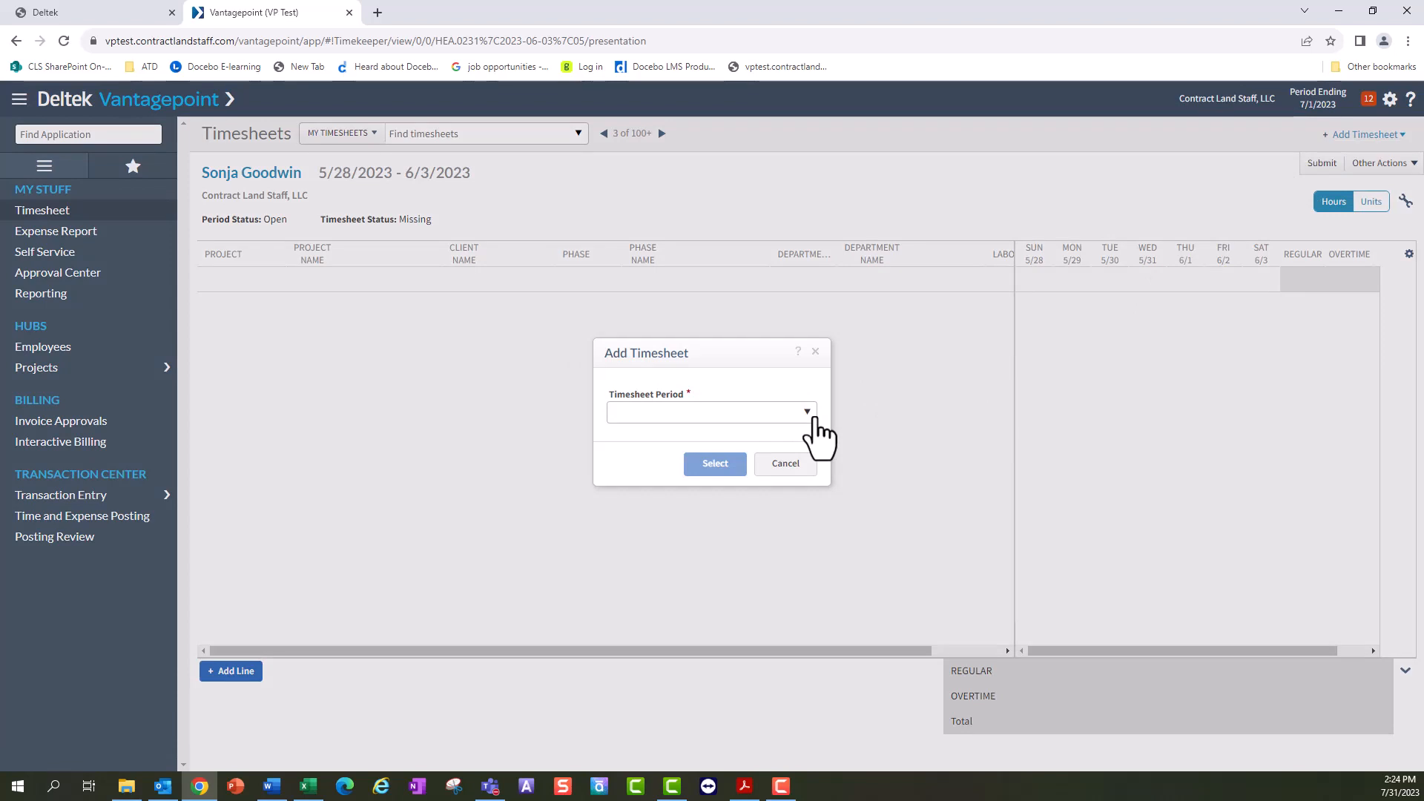
pyautogui.click(785, 465)
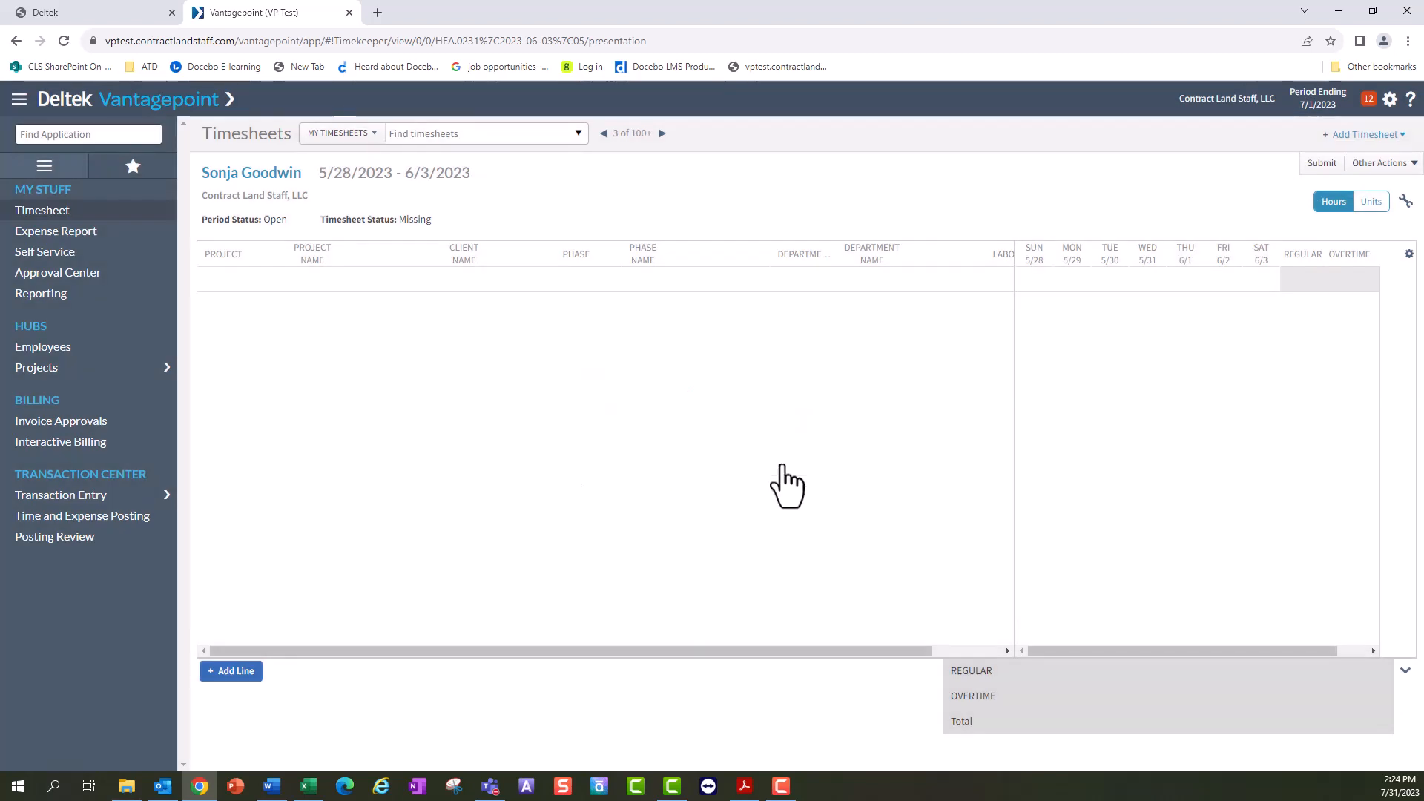
# Step: View the absence hours on the timesheet owner's employee card, and close the card
pyautogui.click(251, 177)
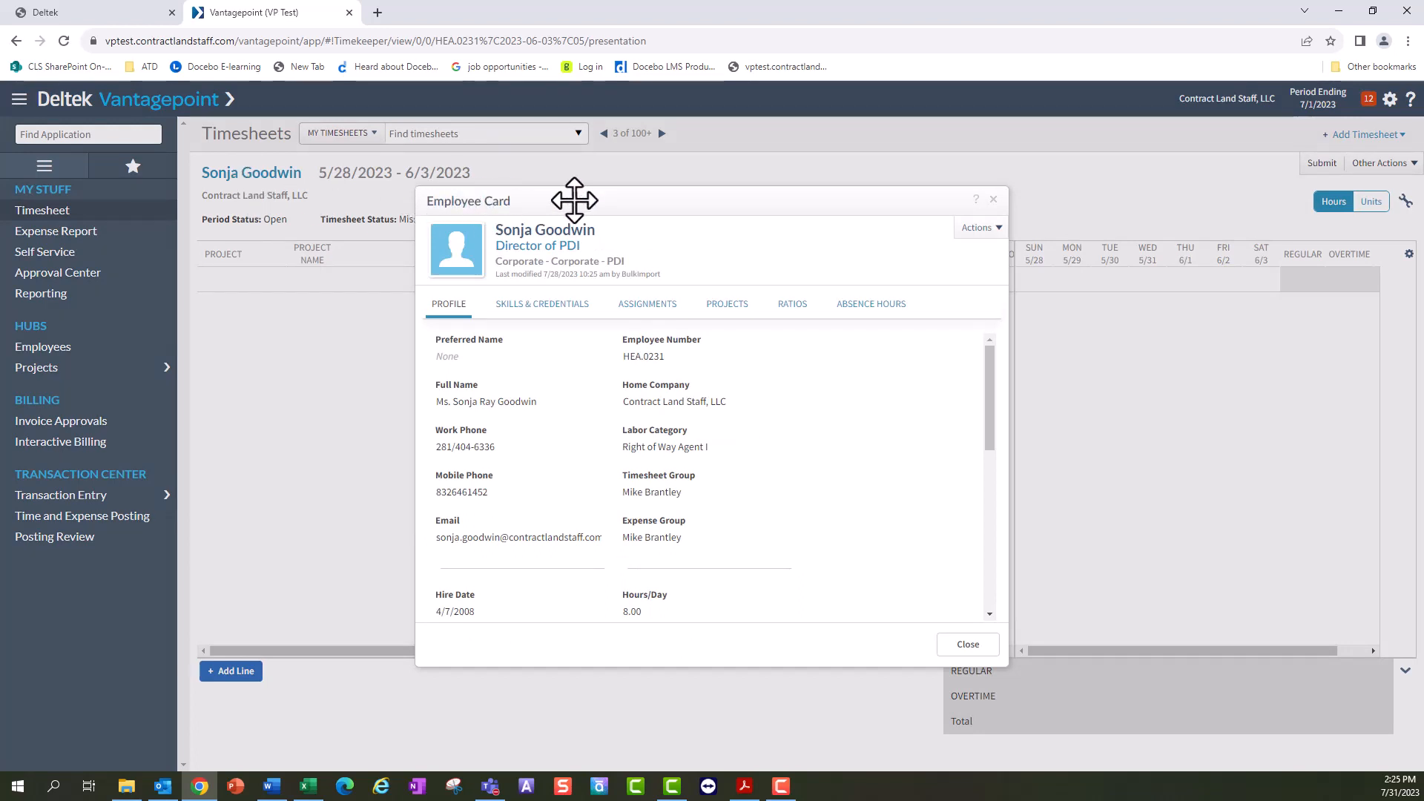
pyautogui.click(886, 308)
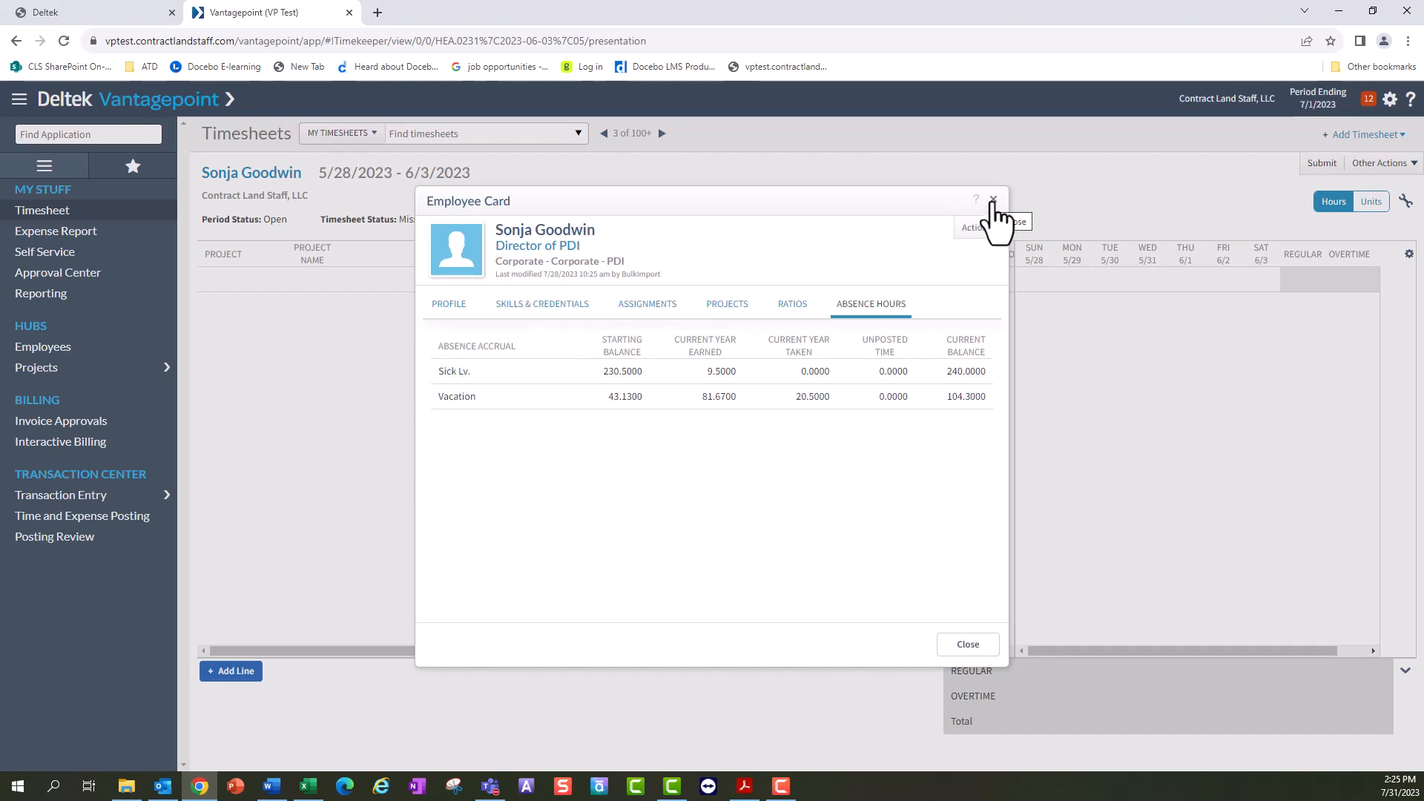
pyautogui.click(967, 643)
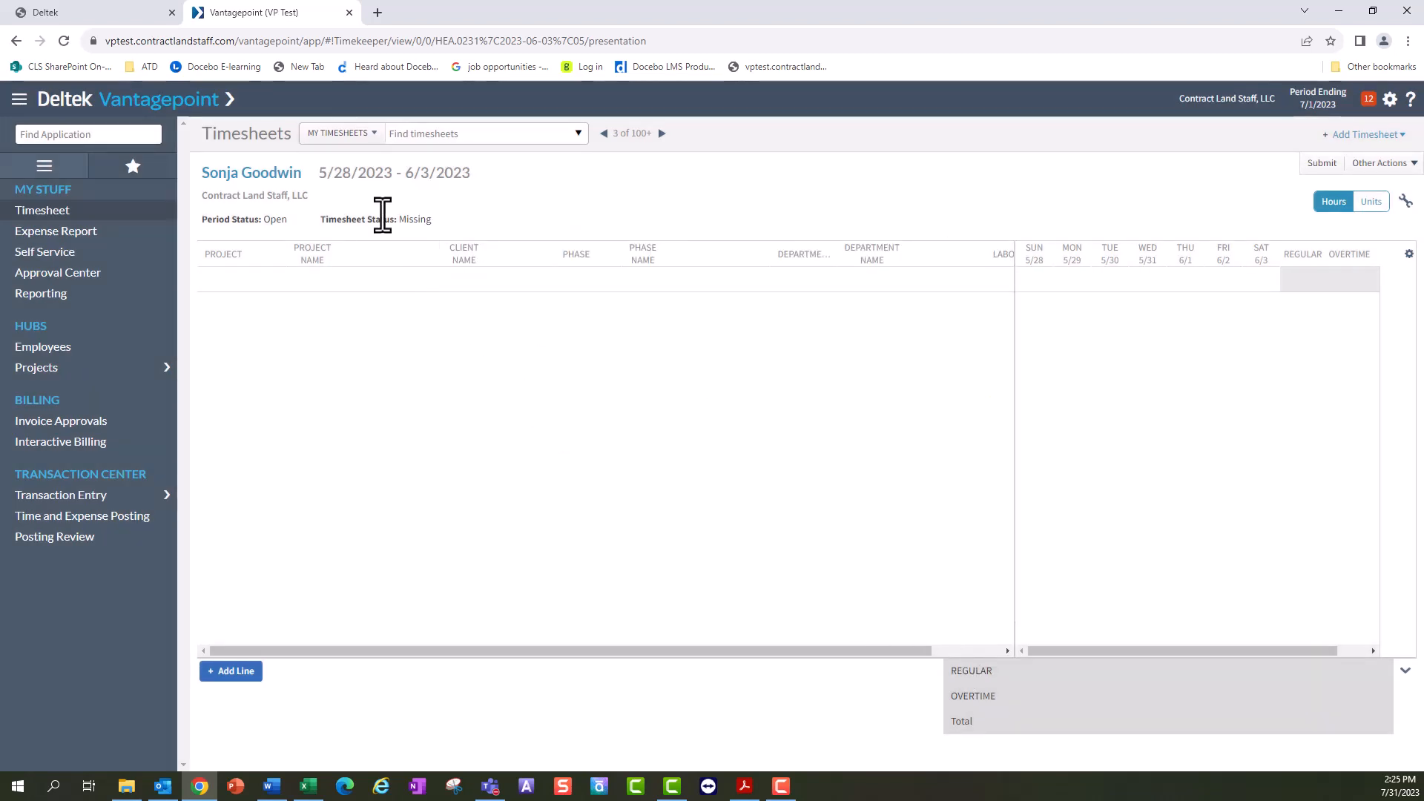
# Step: Examine the timesheet's date range and the other actions available for it
pyautogui.moveTo(318, 174); pyautogui.dragTo(516, 171)
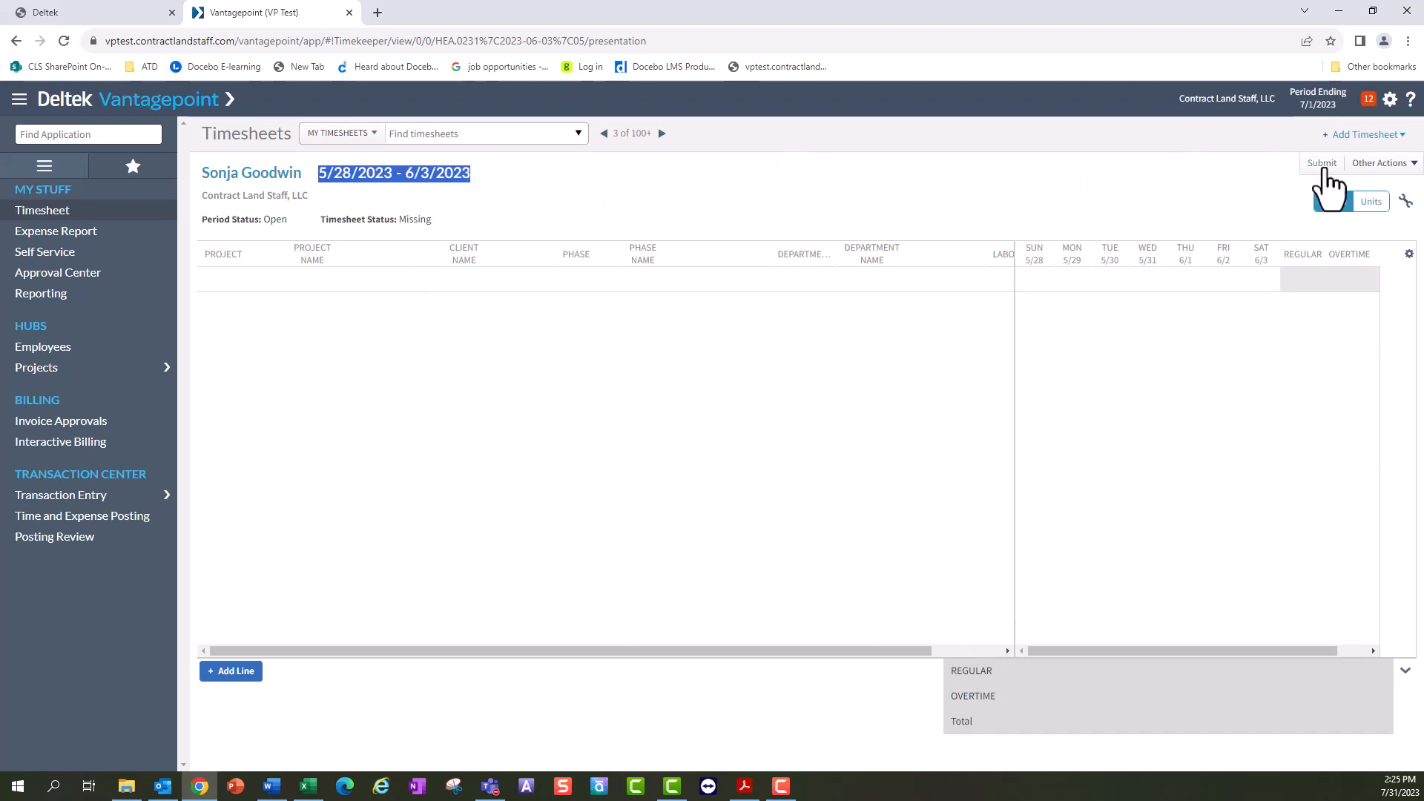
pyautogui.click(1411, 169)
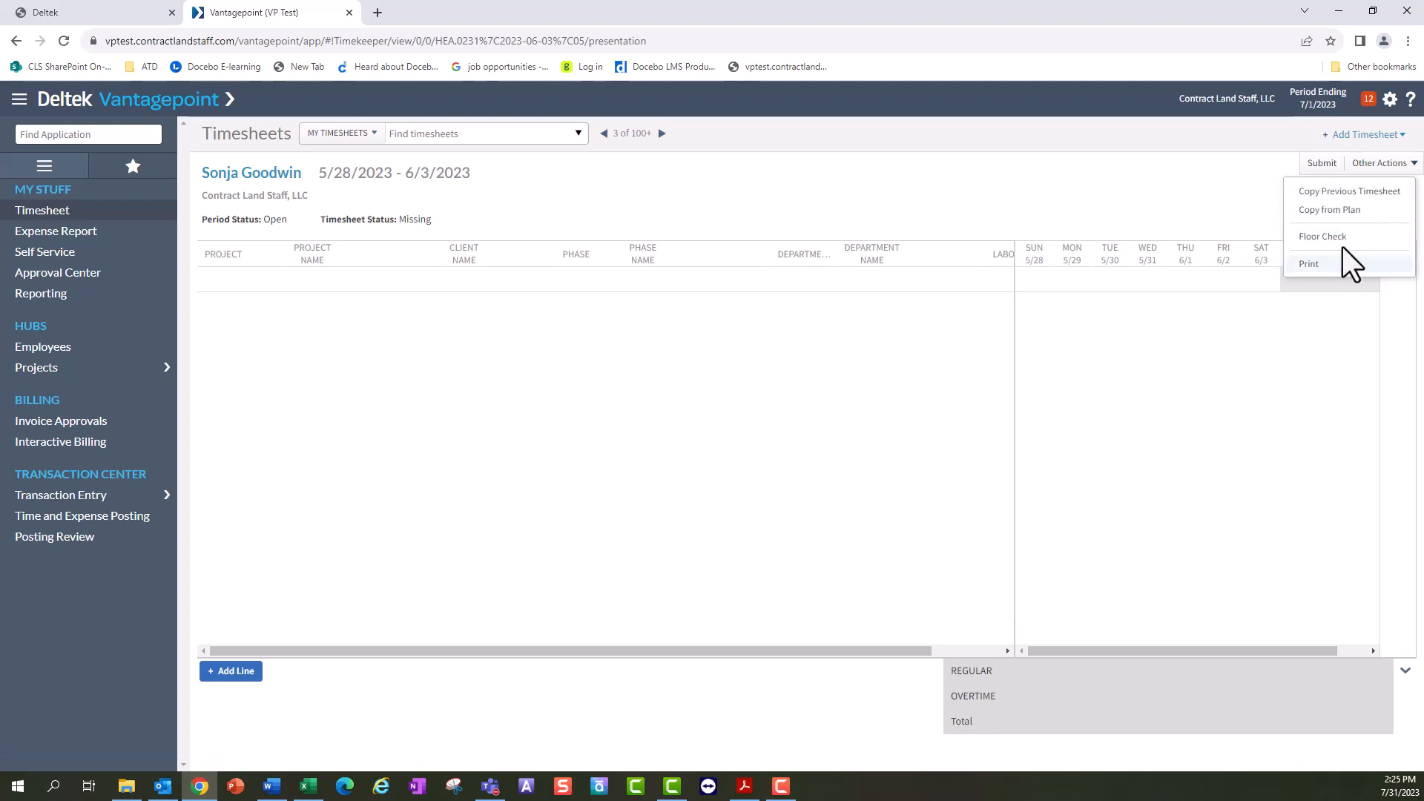
pyautogui.click(1270, 166)
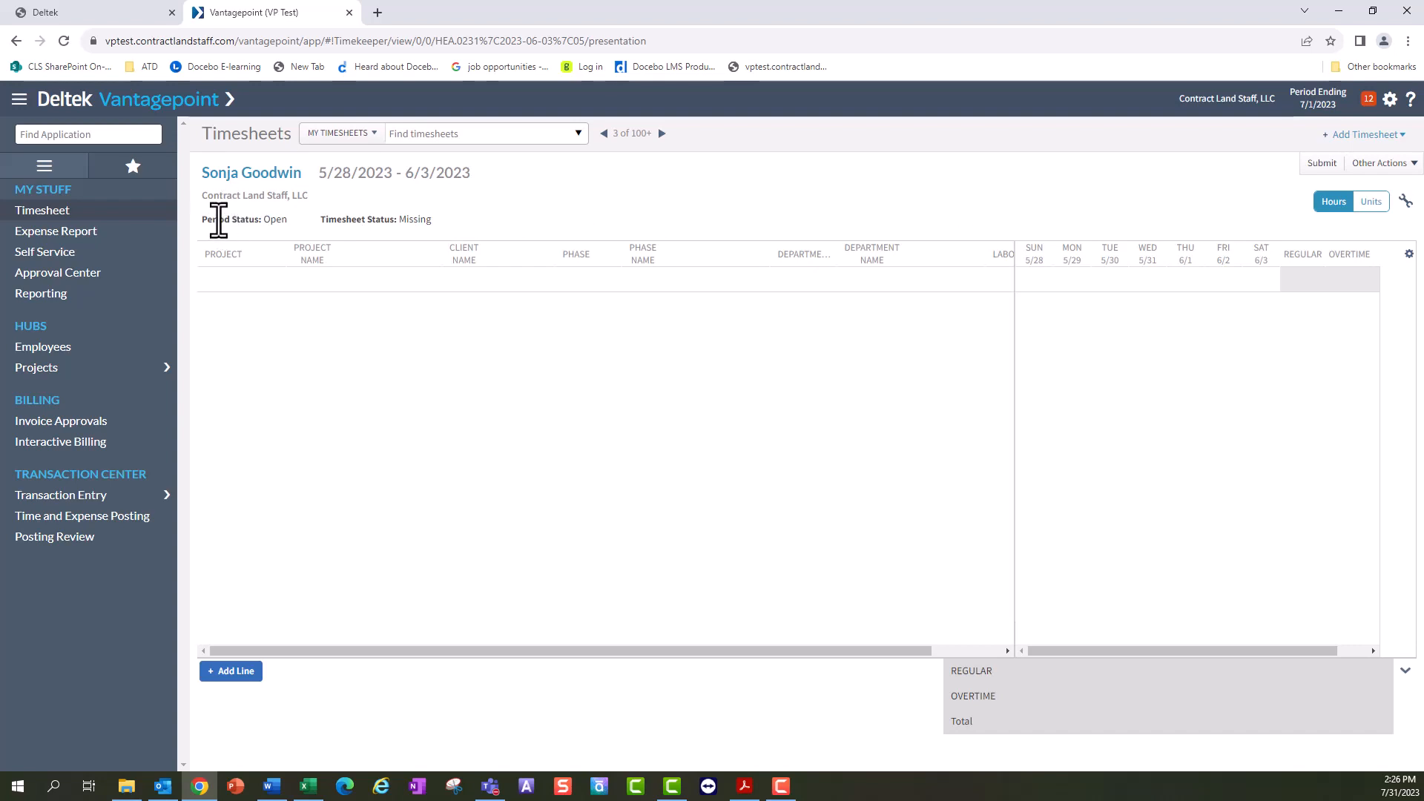
# Step: Examine the period status and timesheet status in the timesheet header
pyautogui.moveTo(256, 224); pyautogui.dragTo(436, 220)
pyautogui.tripleClick(433, 219)
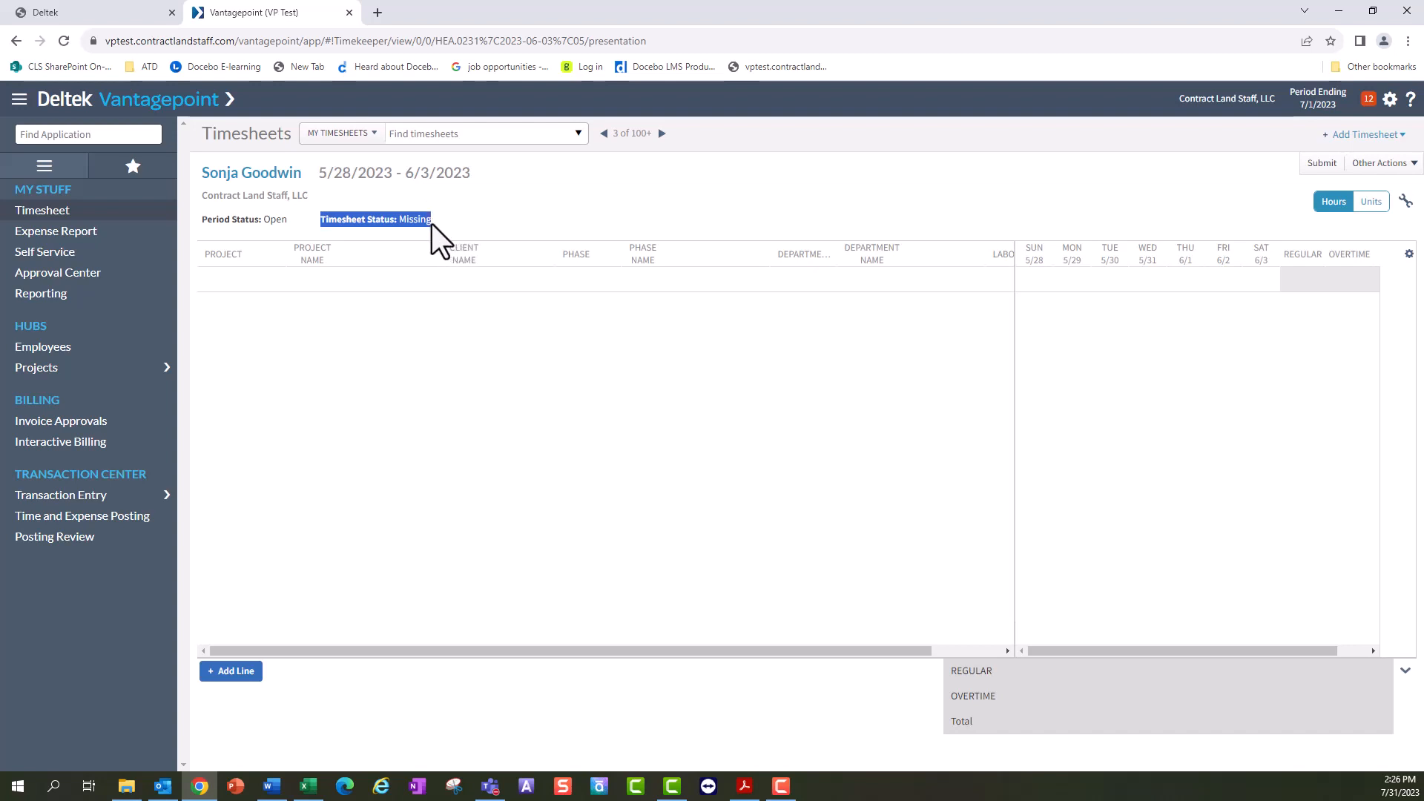
pyautogui.click(398, 219)
pyautogui.moveTo(397, 220); pyautogui.dragTo(465, 227)
pyautogui.click(444, 228)
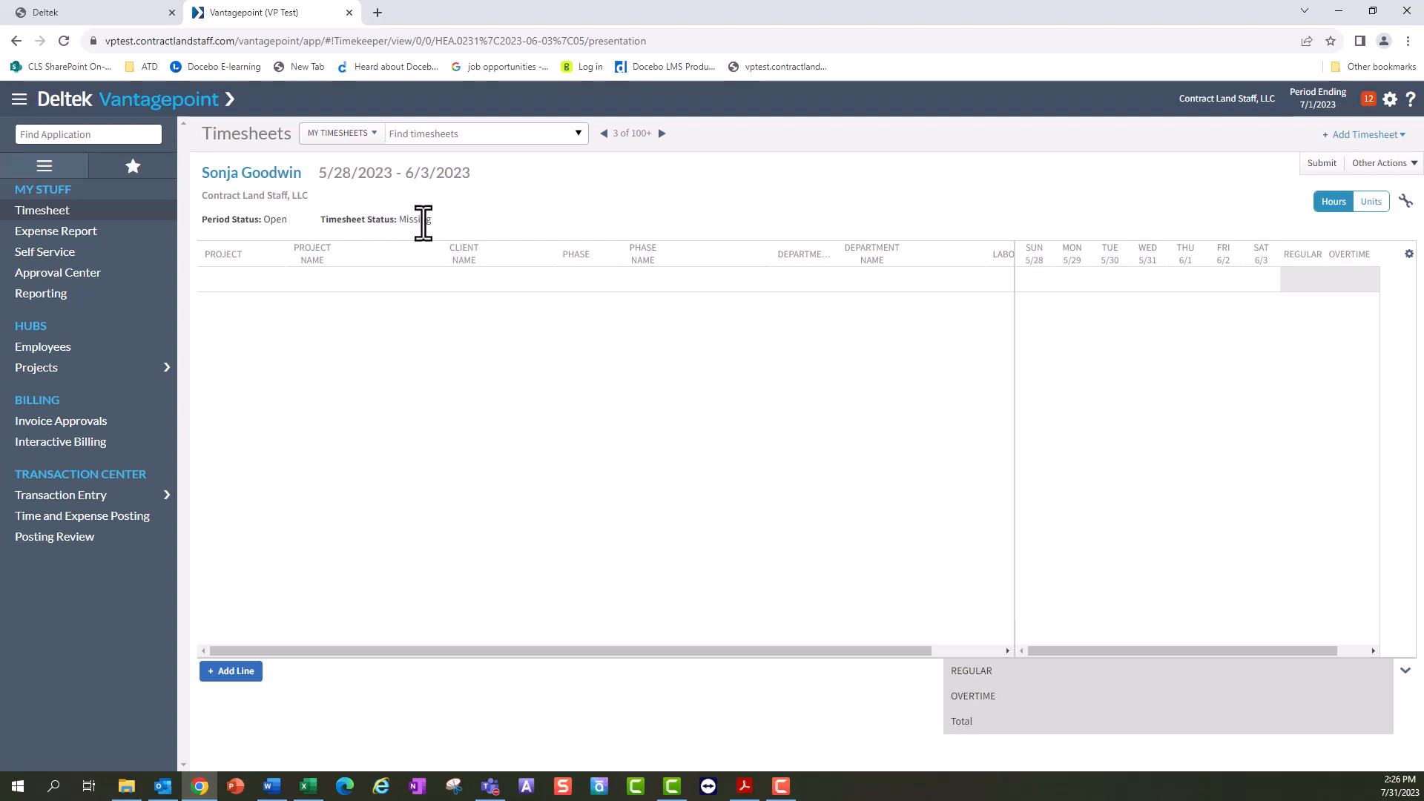
pyautogui.moveTo(414, 220); pyautogui.dragTo(427, 221)
# Step: View the timesheet's Units grid and return to the Hours grid
pyautogui.click(1371, 203)
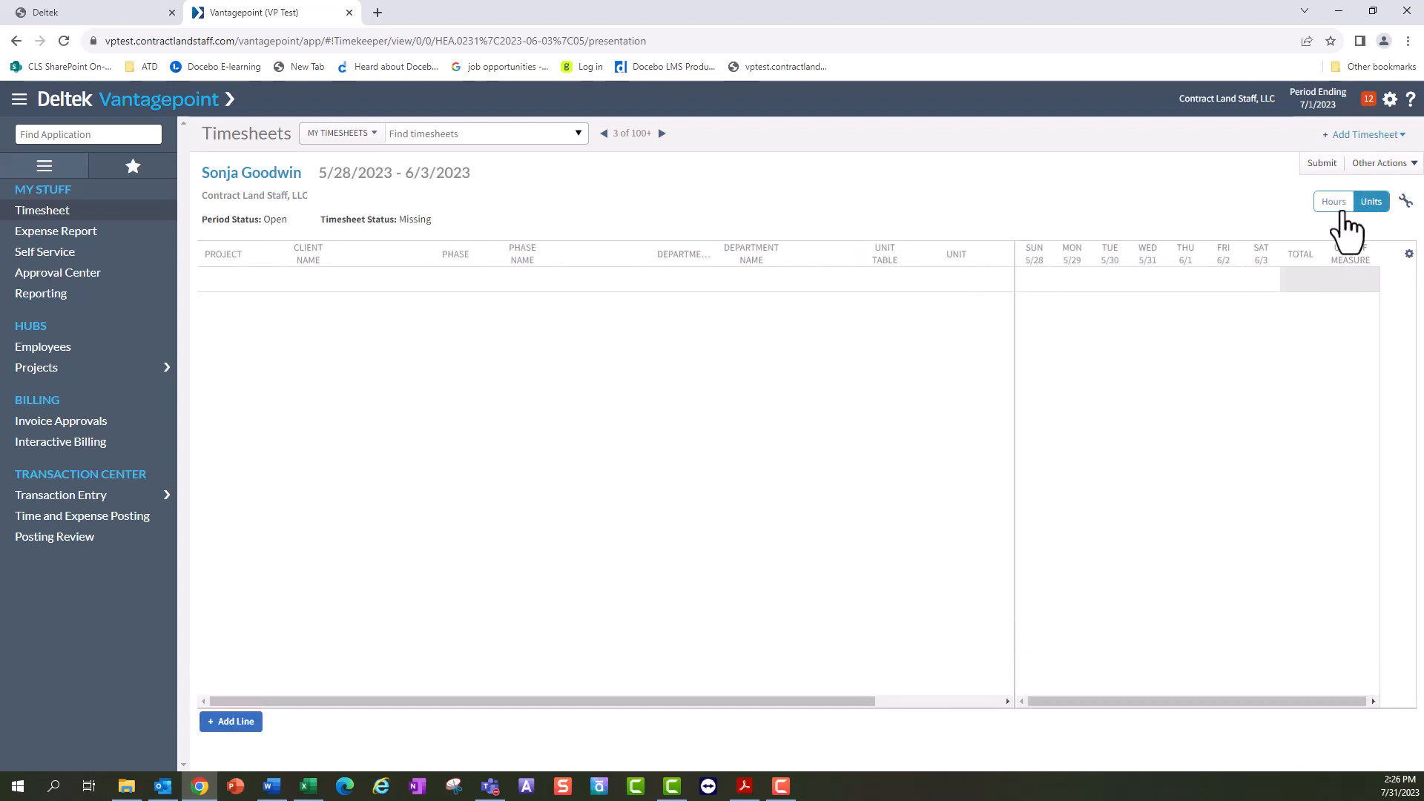
pyautogui.click(1342, 204)
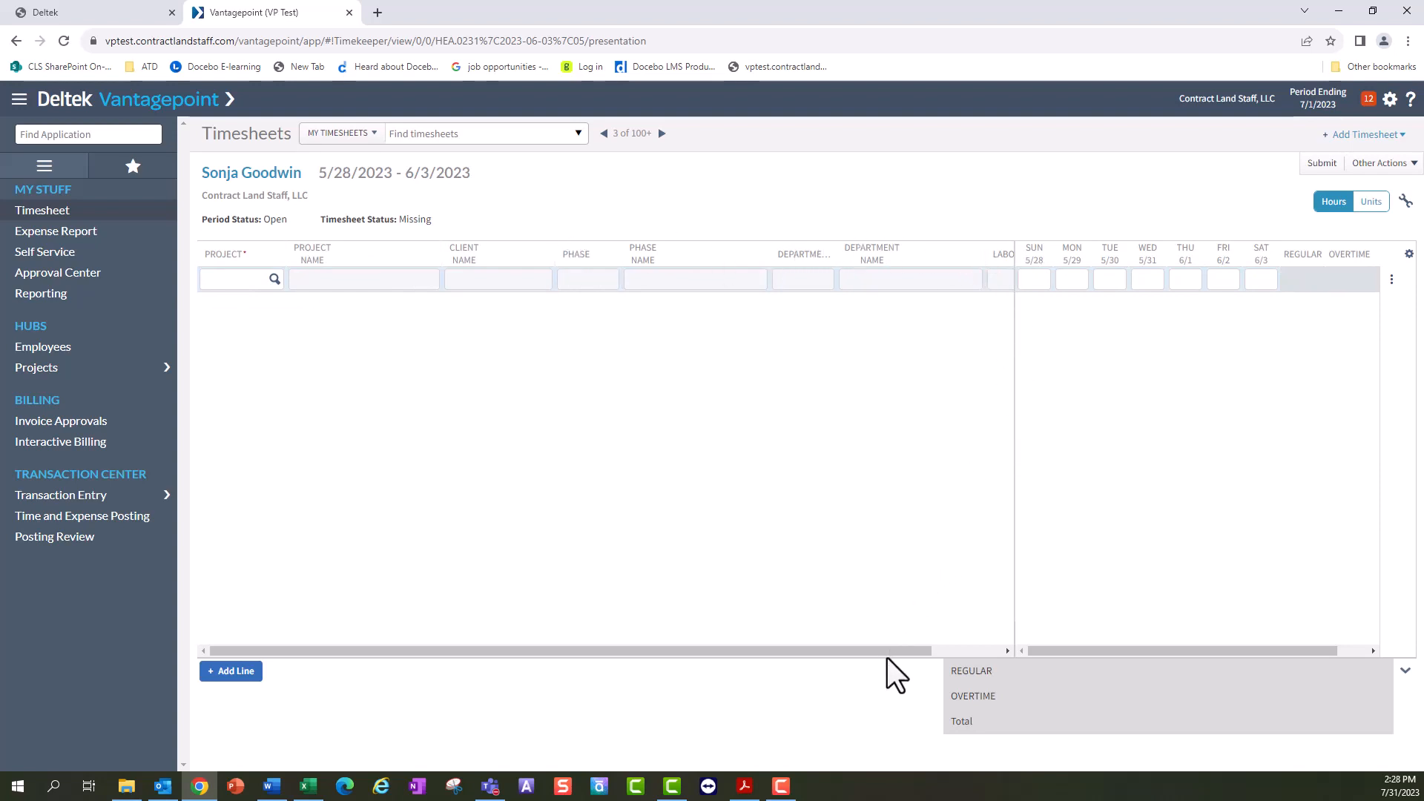
# Step: Examine the Hours grid's columns from Labor Code to Total and the available grid settings options
pyautogui.moveTo(878, 656); pyautogui.dragTo(958, 652)
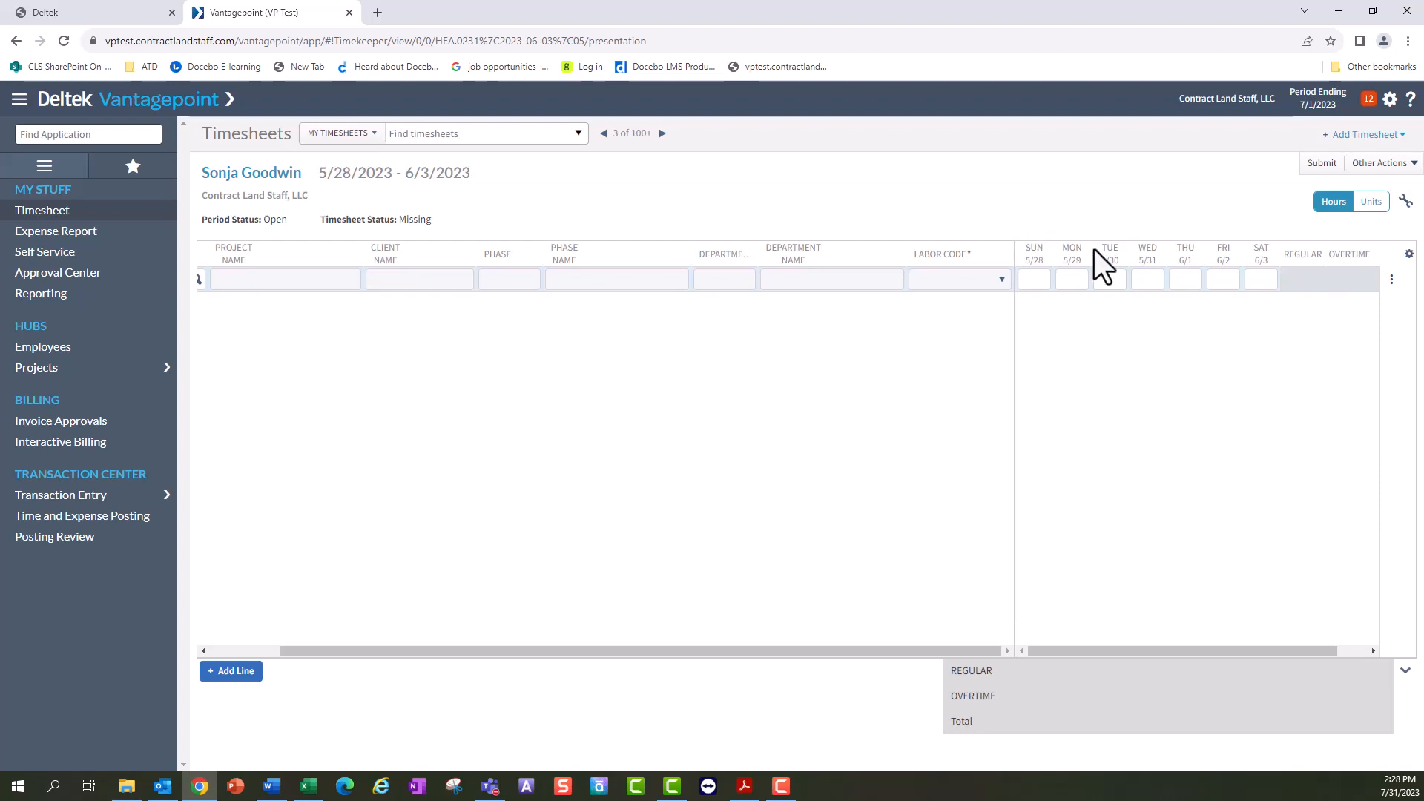
pyautogui.moveTo(1293, 650); pyautogui.dragTo(1337, 655)
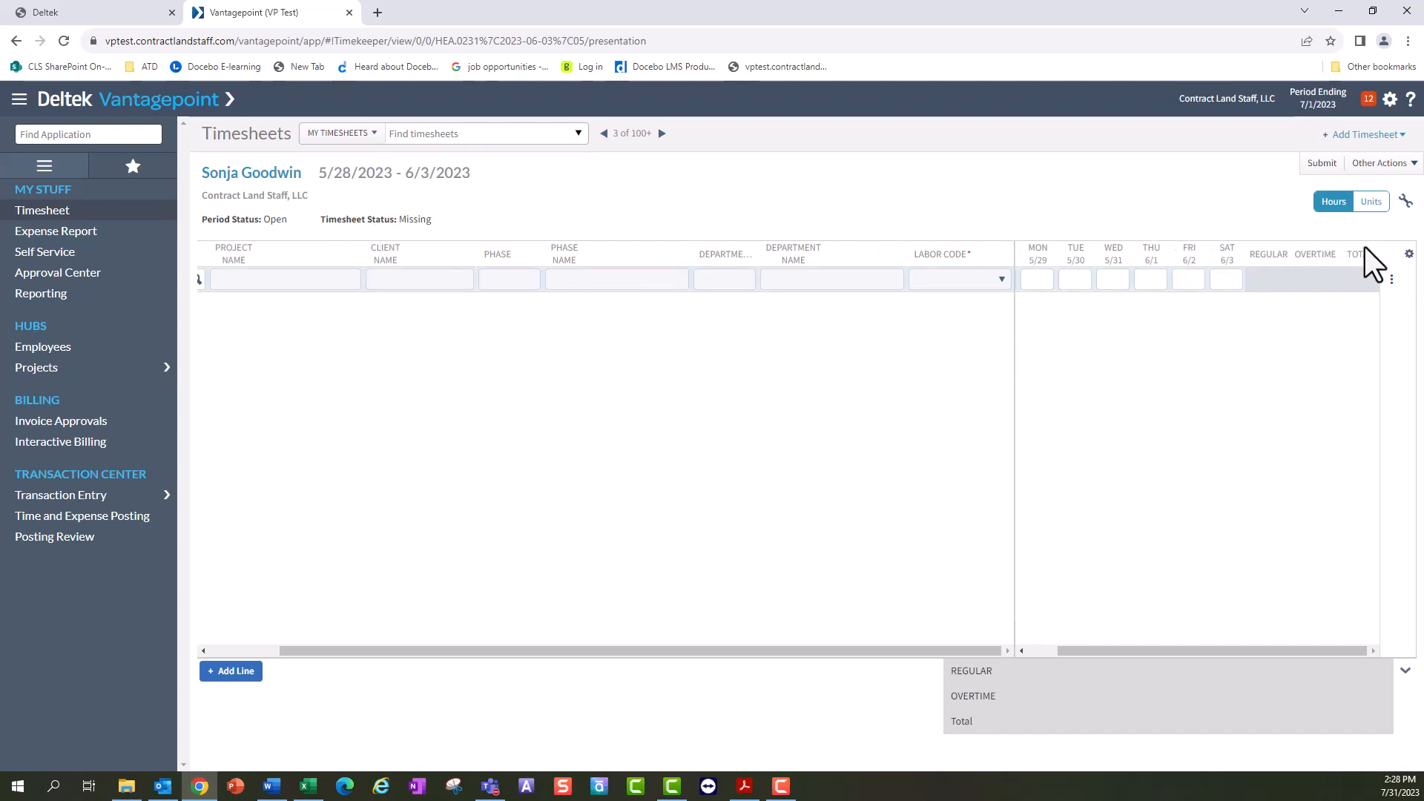
pyautogui.click(1409, 255)
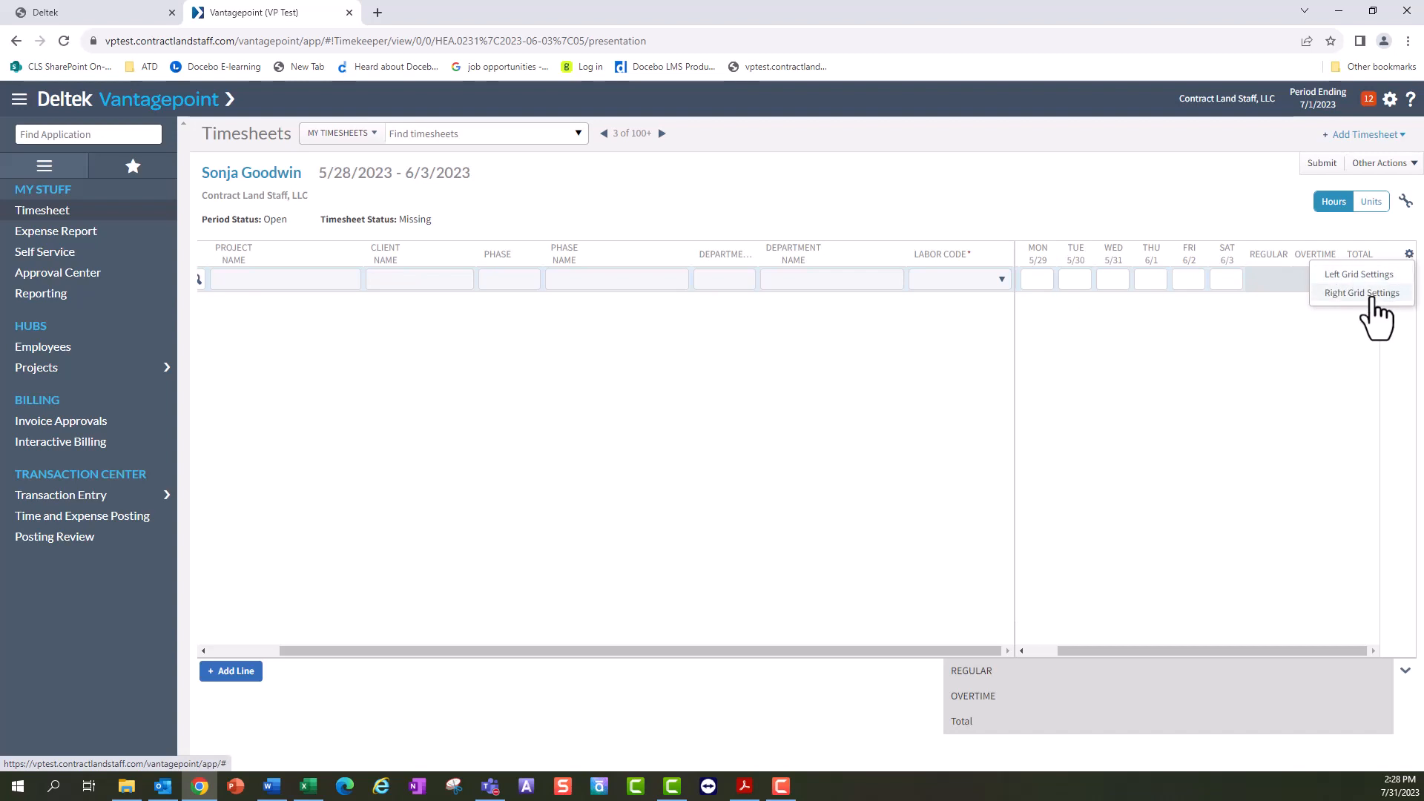
pyautogui.click(1232, 212)
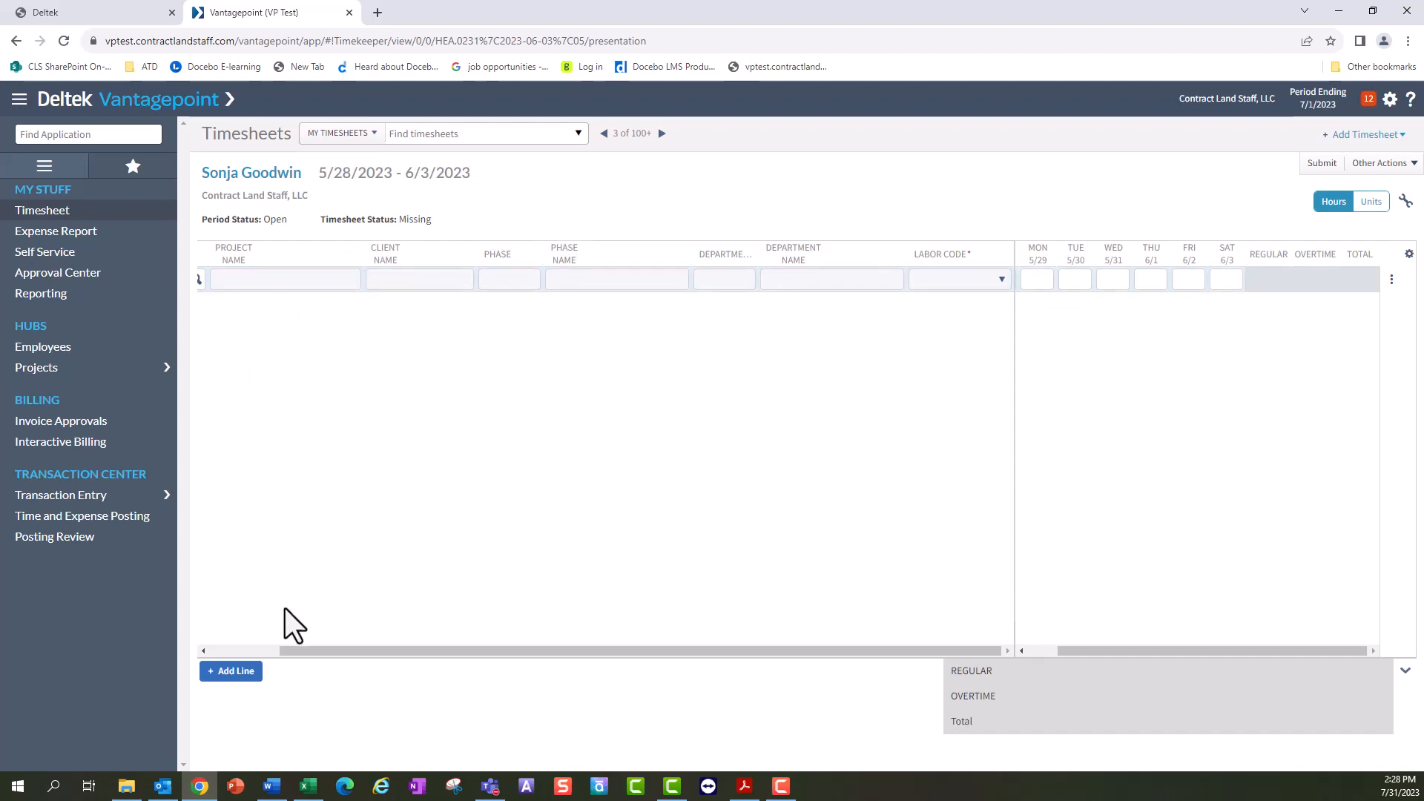
# Step: Look up projects matching "tcrp" for the blank timesheet line and choose TCRP.00.00 Training - Corp
pyautogui.moveTo(296, 651); pyautogui.dragTo(204, 656)
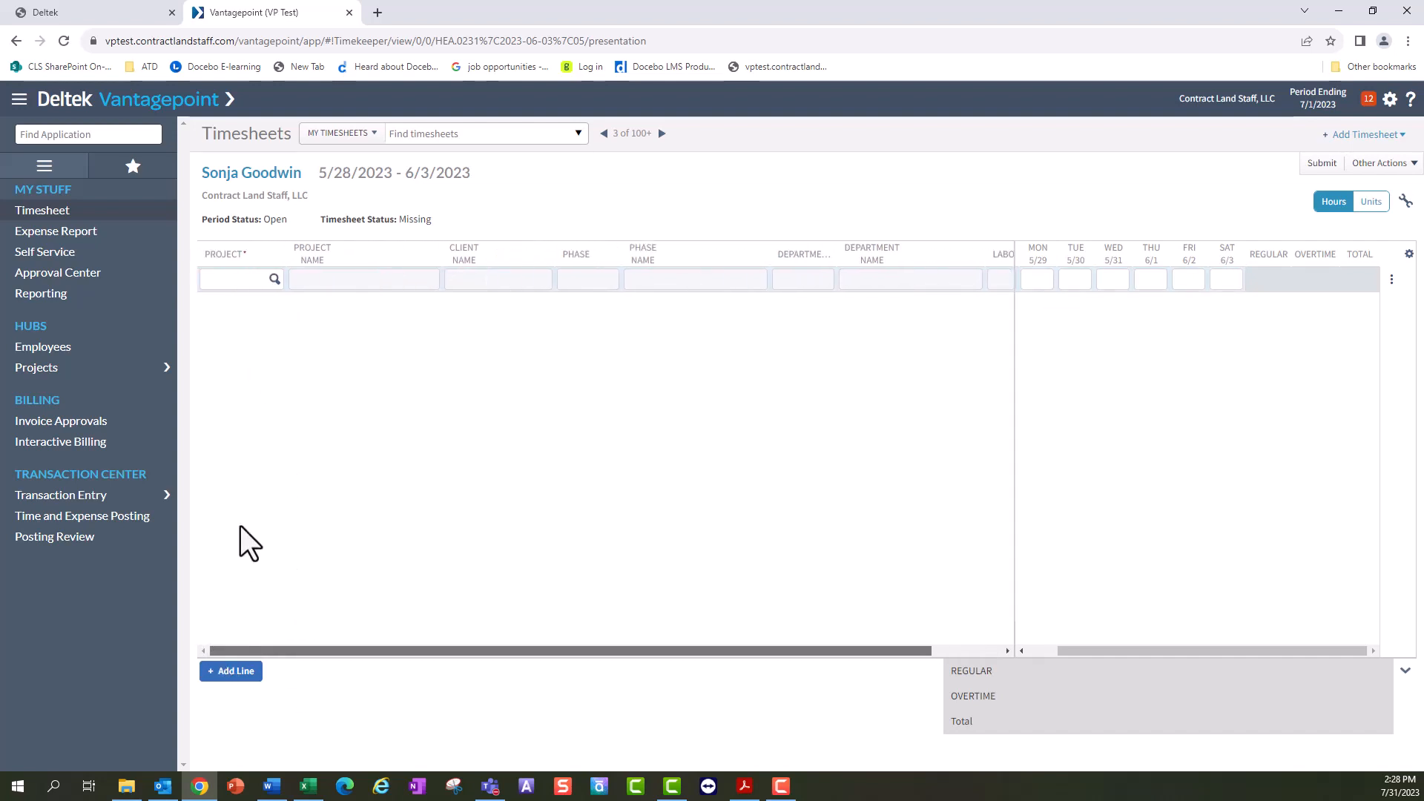
pyautogui.click(237, 280)
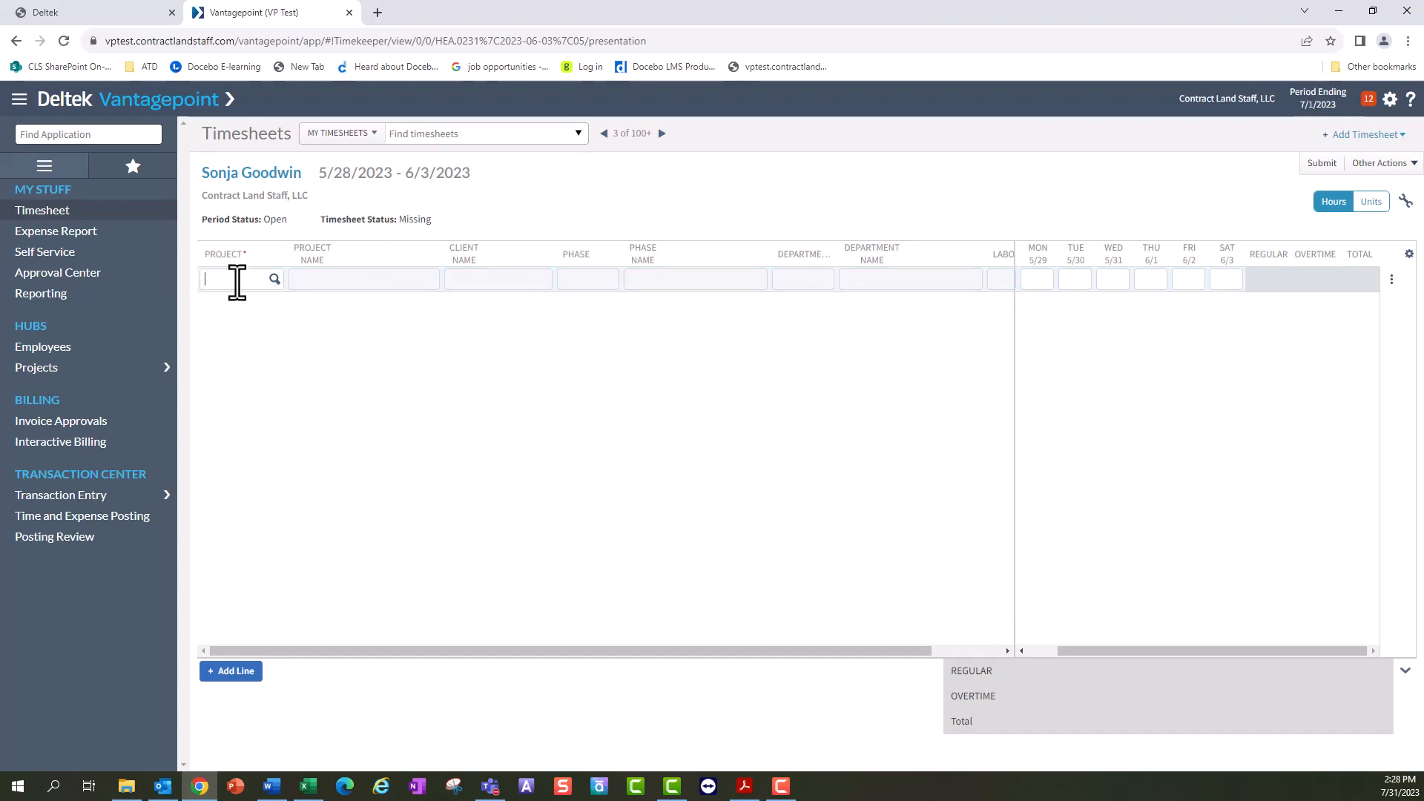
pyautogui.click(274, 280)
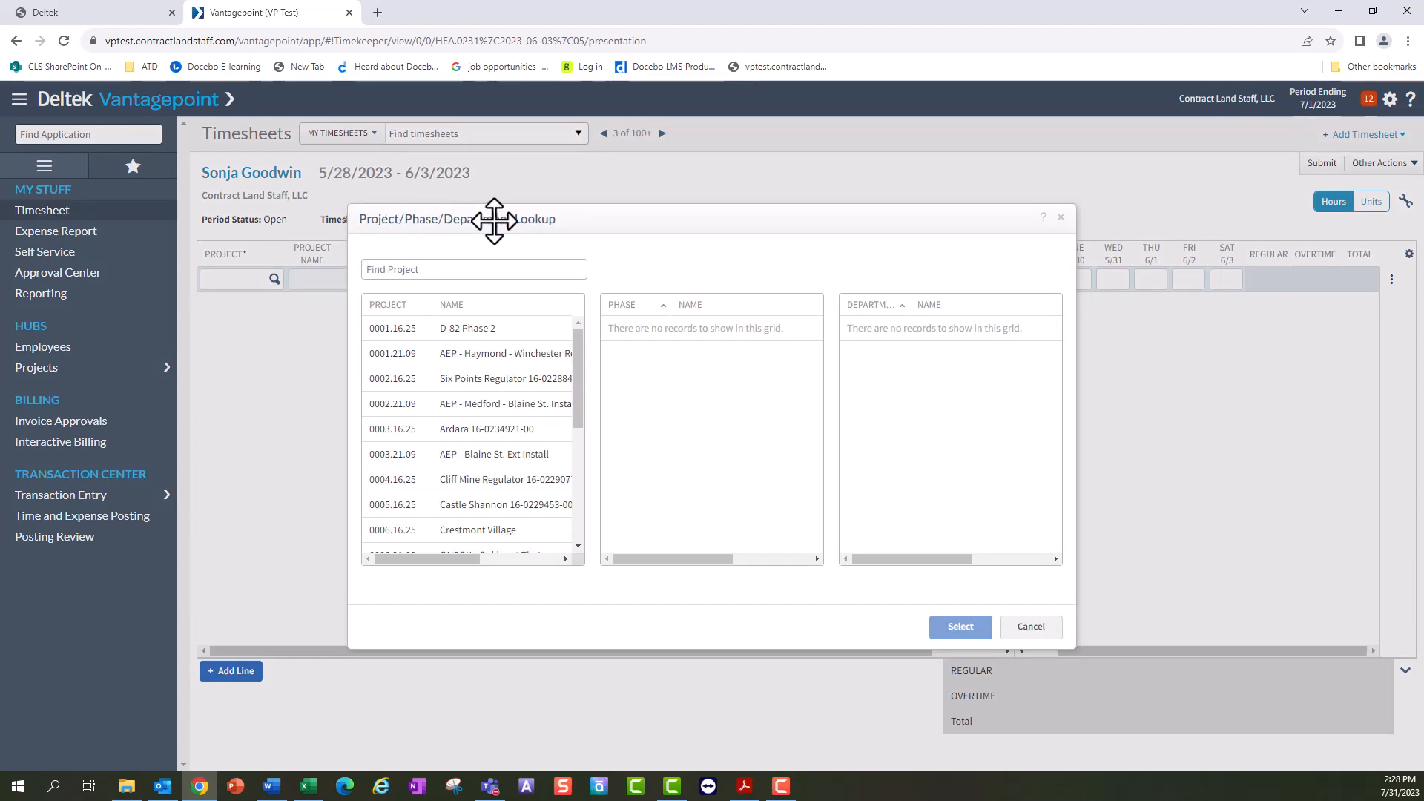
pyautogui.scroll(-3, 422, 380)
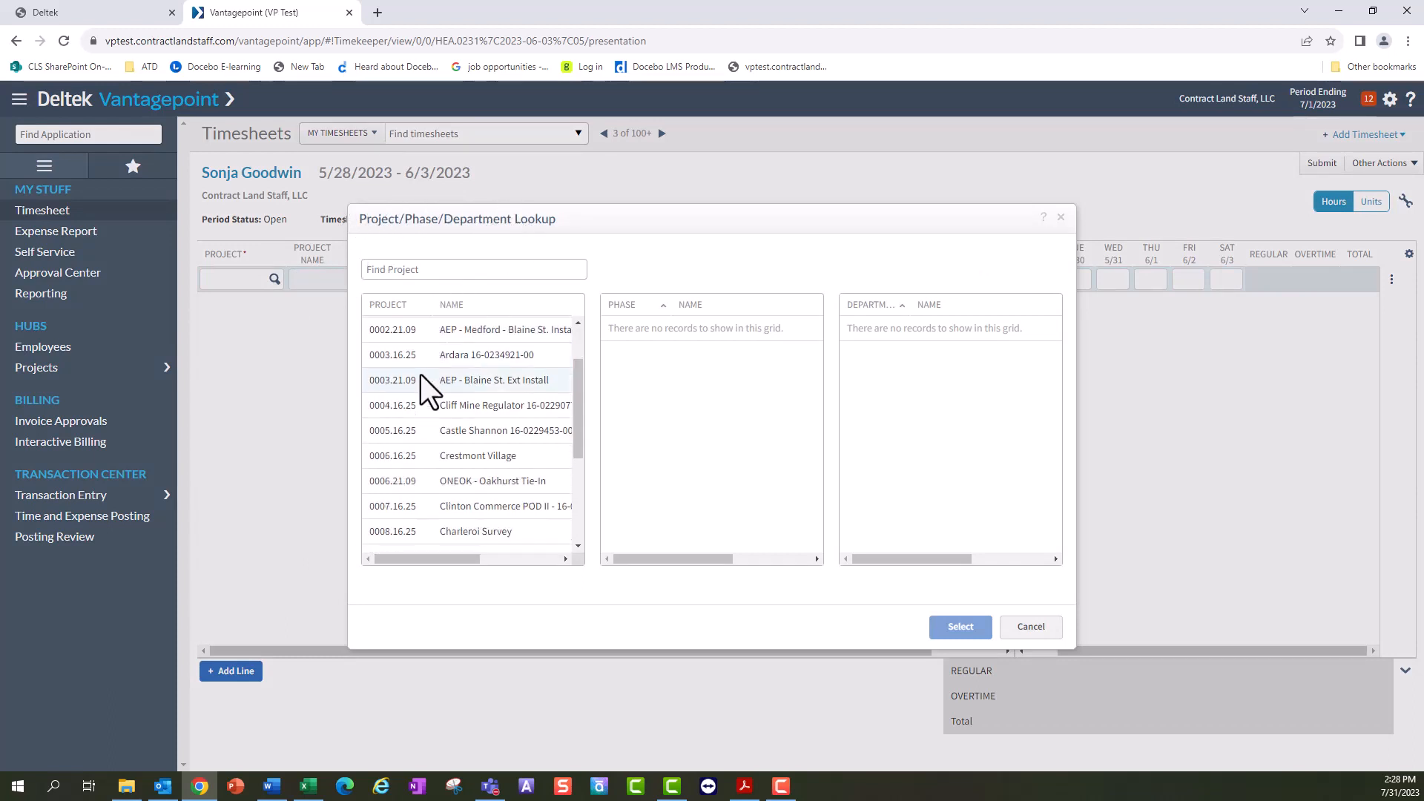
pyautogui.scroll(3, 424, 384)
pyautogui.click(401, 271)
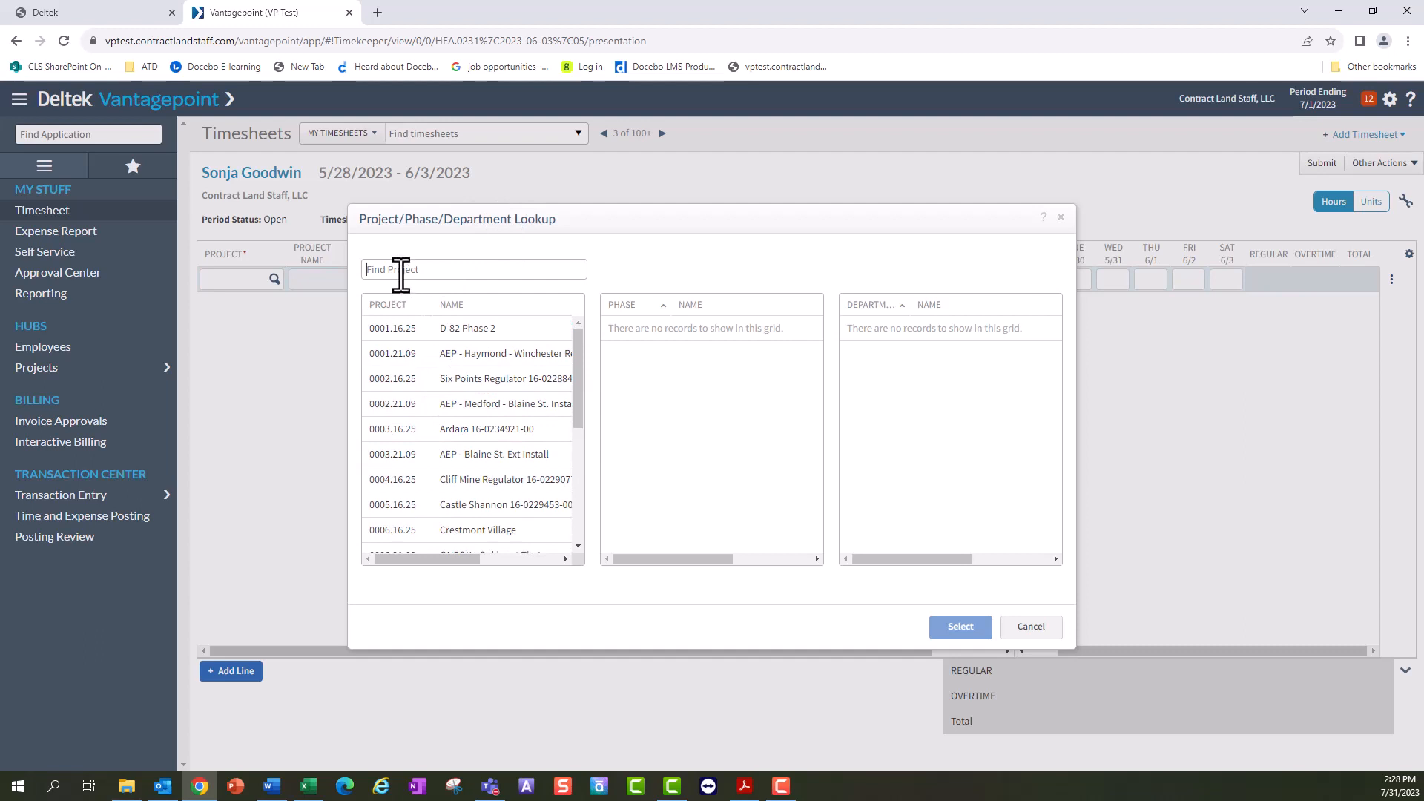
pyautogui.write('tcrp')
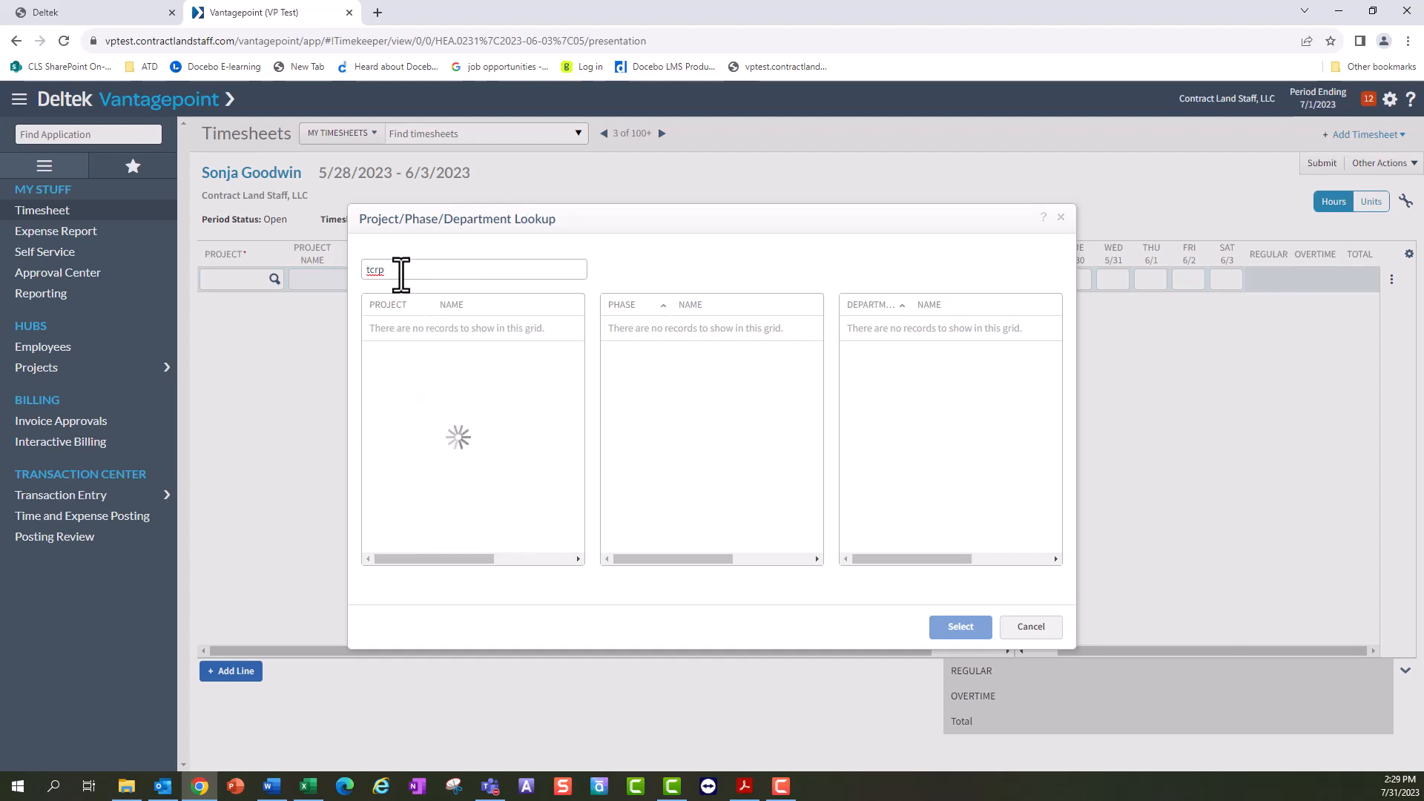
pyautogui.click(393, 331)
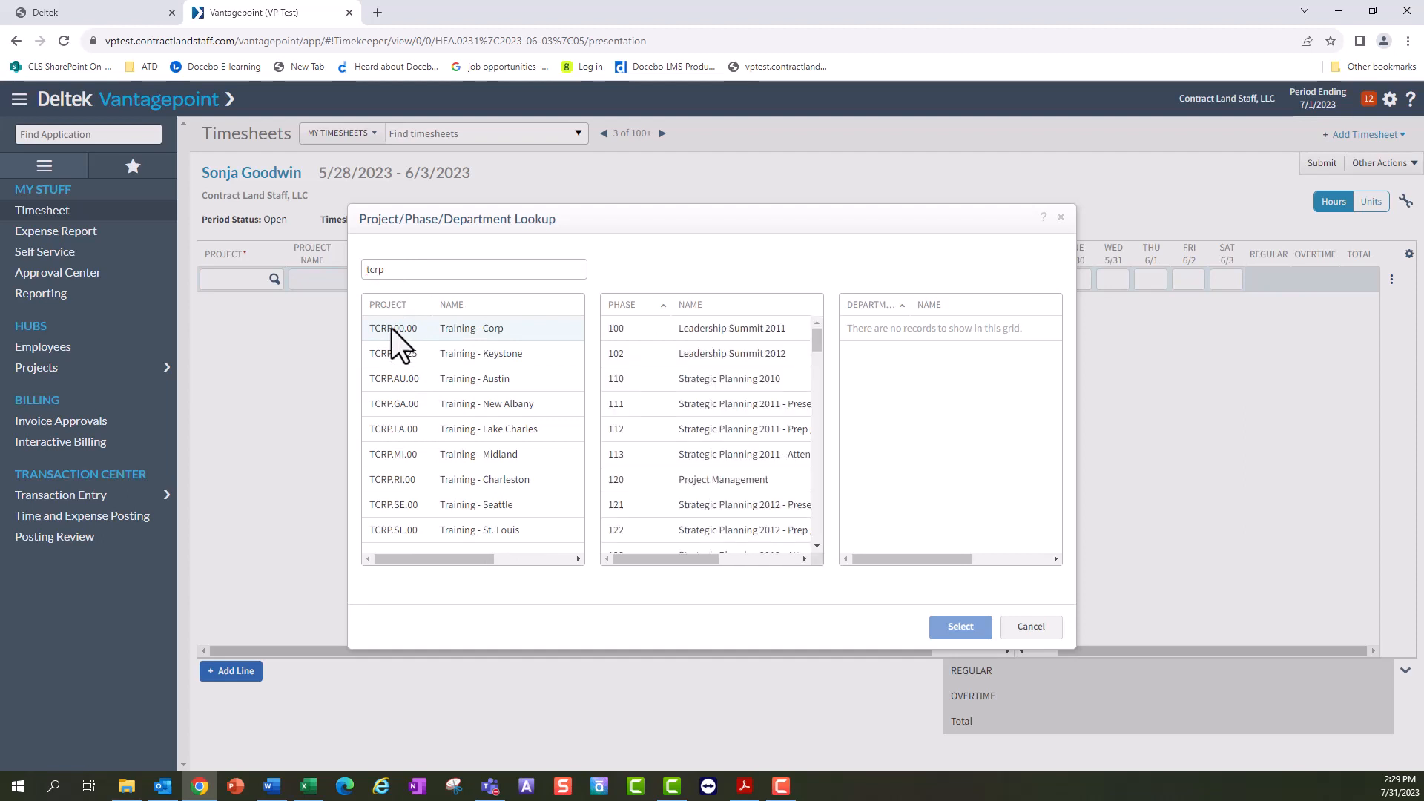
# Step: Choose phase 200 PDI and department PDI for the project, and apply the selection to the timesheet line
pyautogui.scroll(-5, 670, 439)
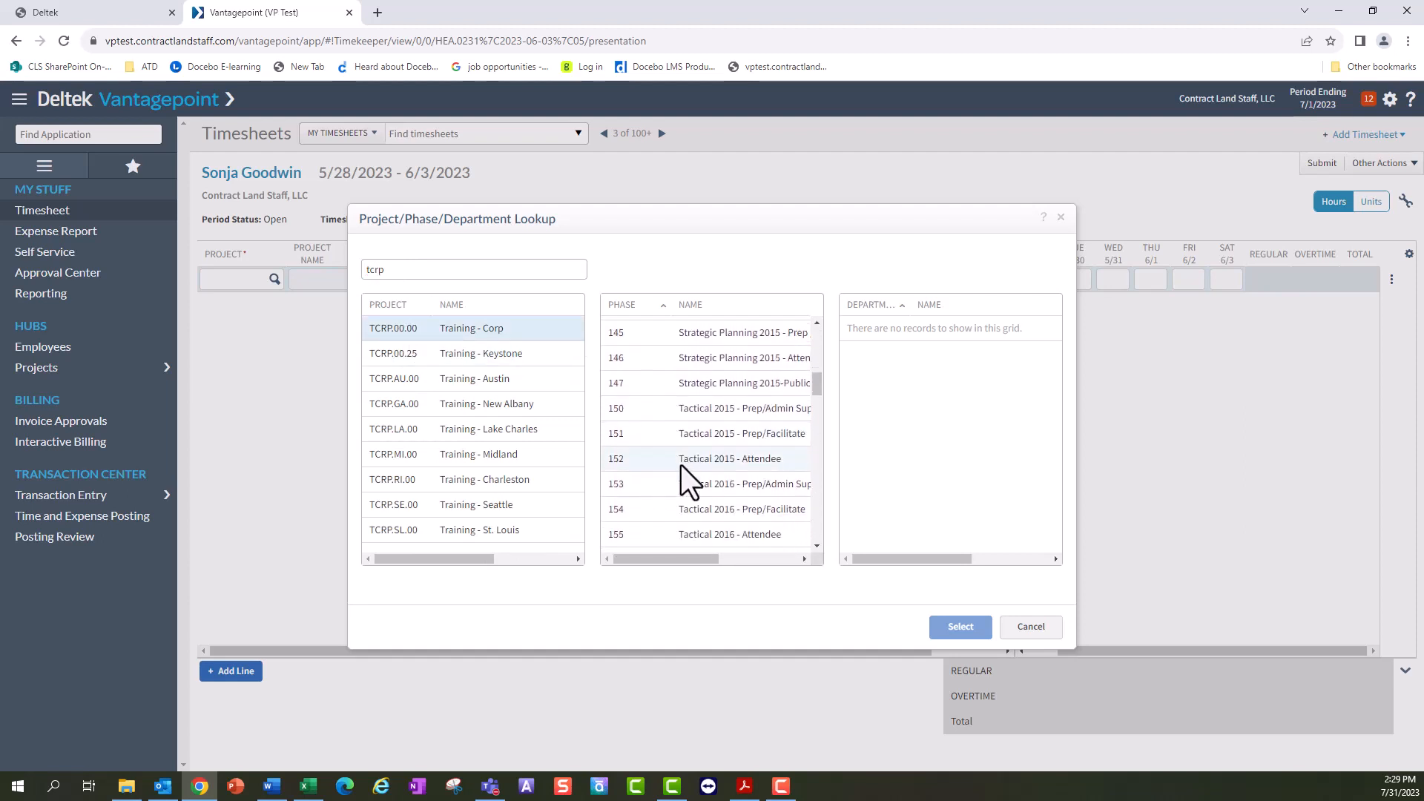
pyautogui.scroll(-3, 683, 477)
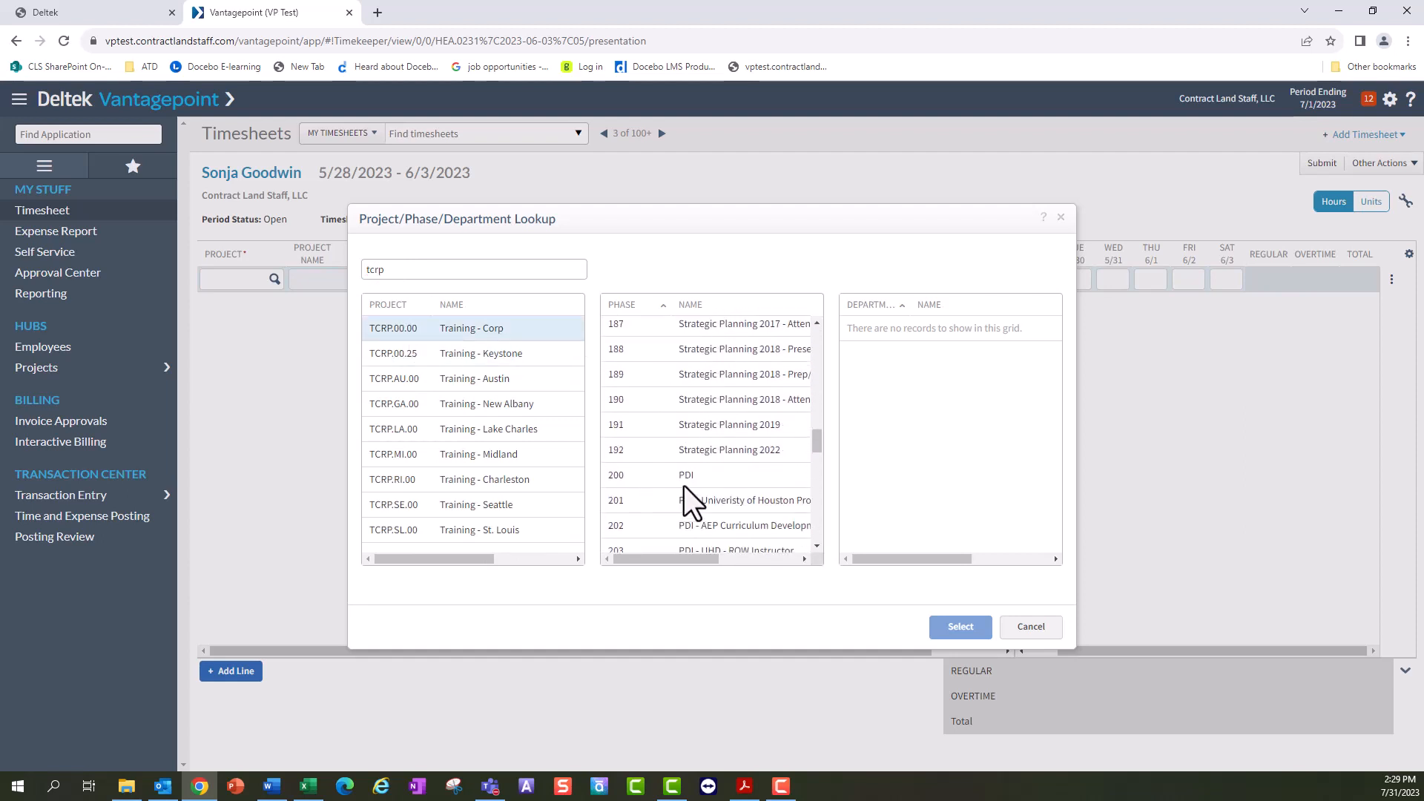
pyautogui.click(650, 473)
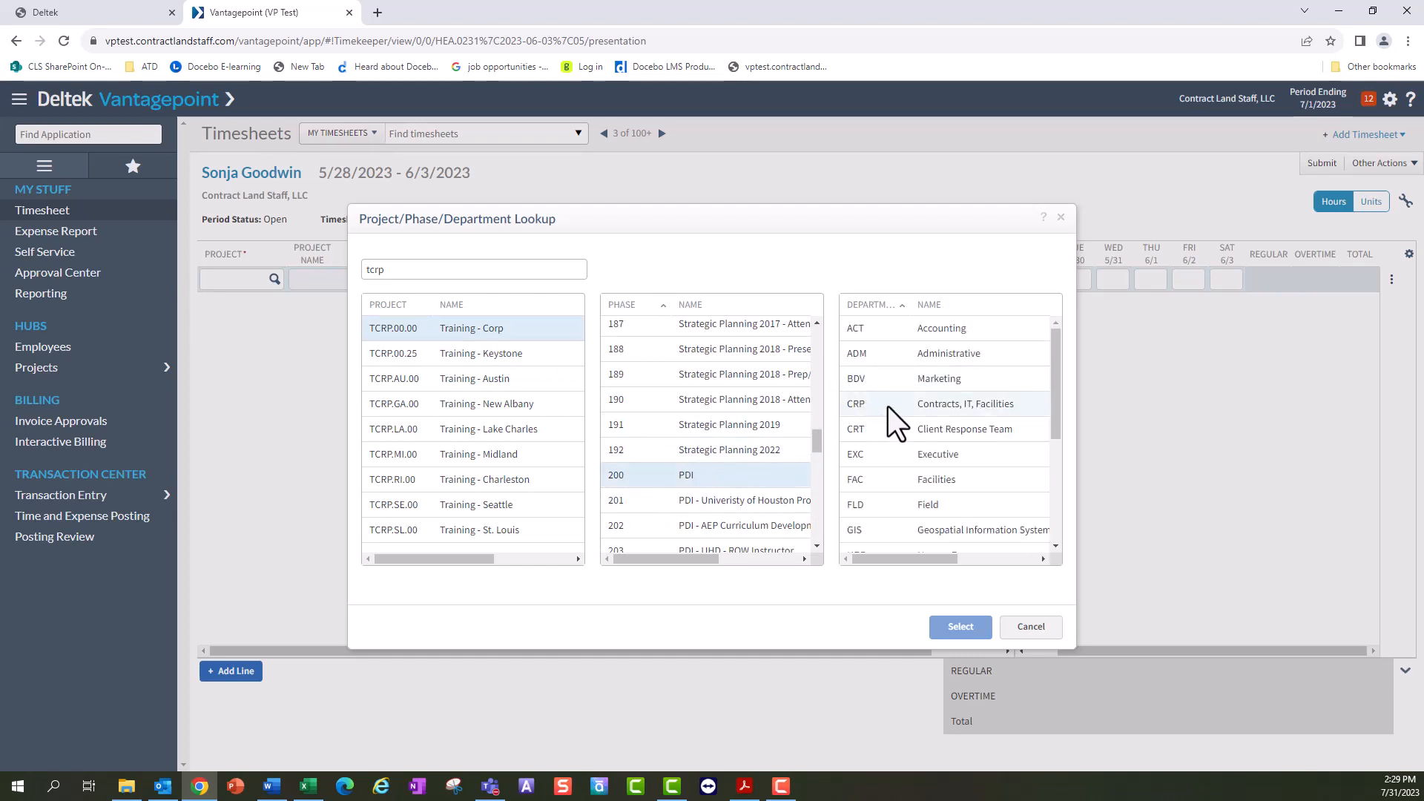
pyautogui.scroll(-2, 912, 423)
pyautogui.scroll(-1, 934, 505)
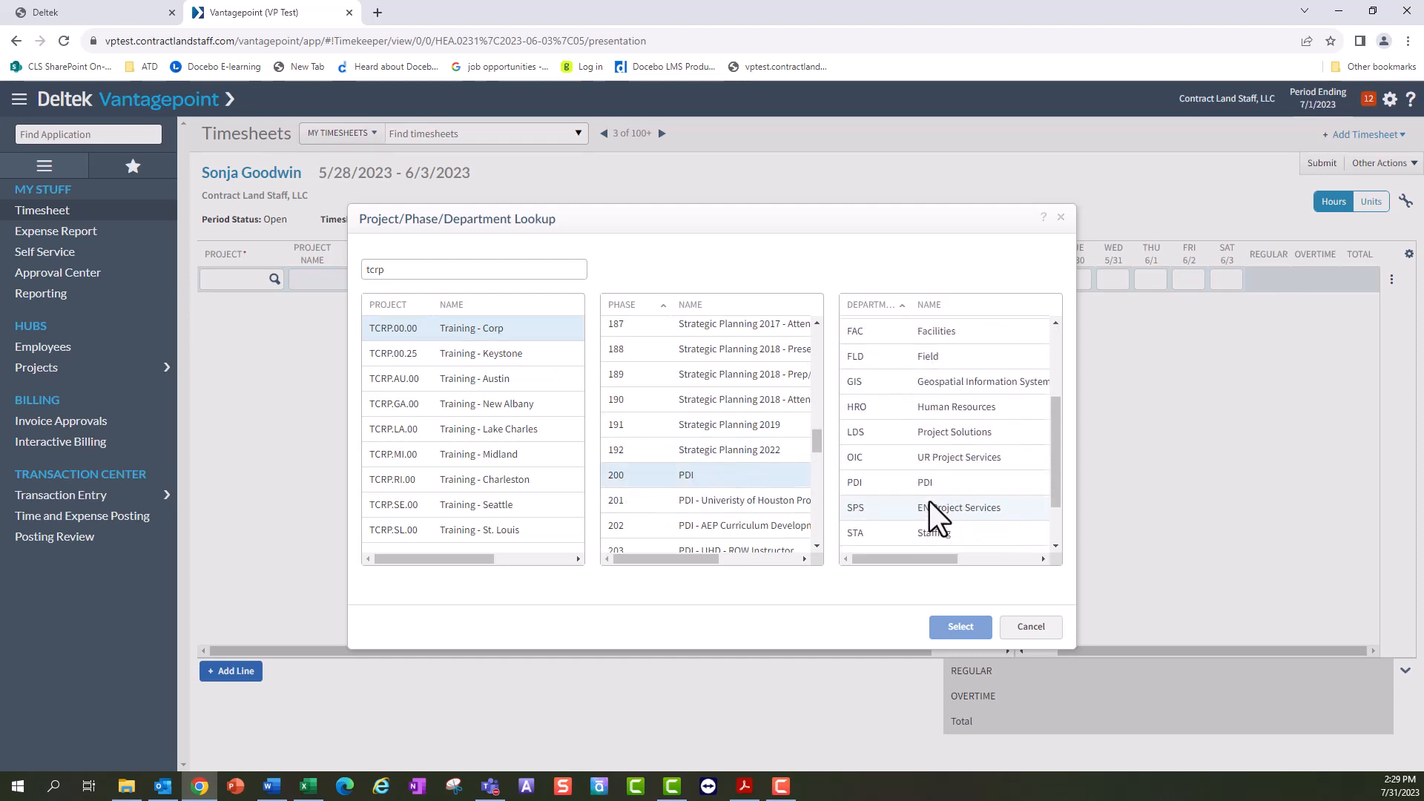
pyautogui.click(894, 484)
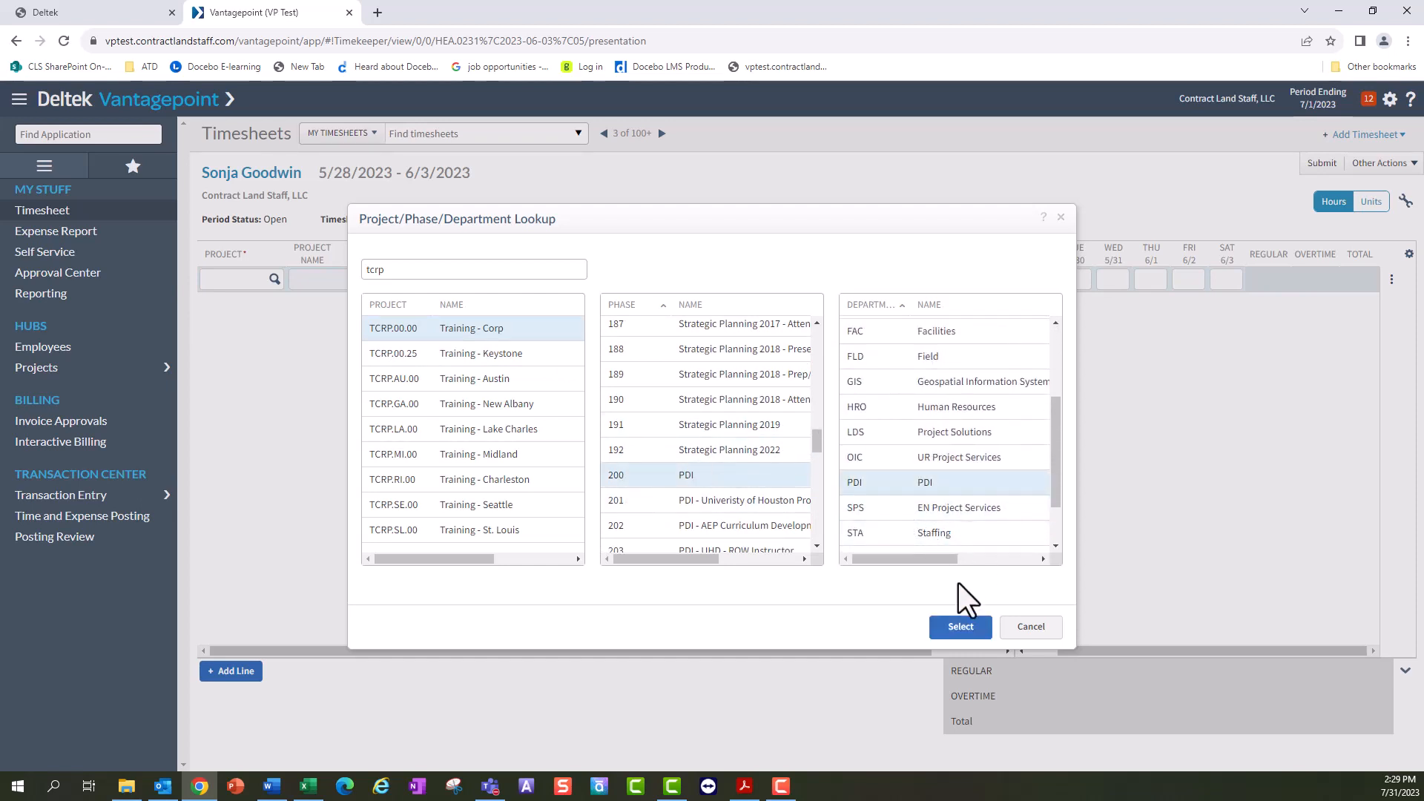
pyautogui.click(957, 626)
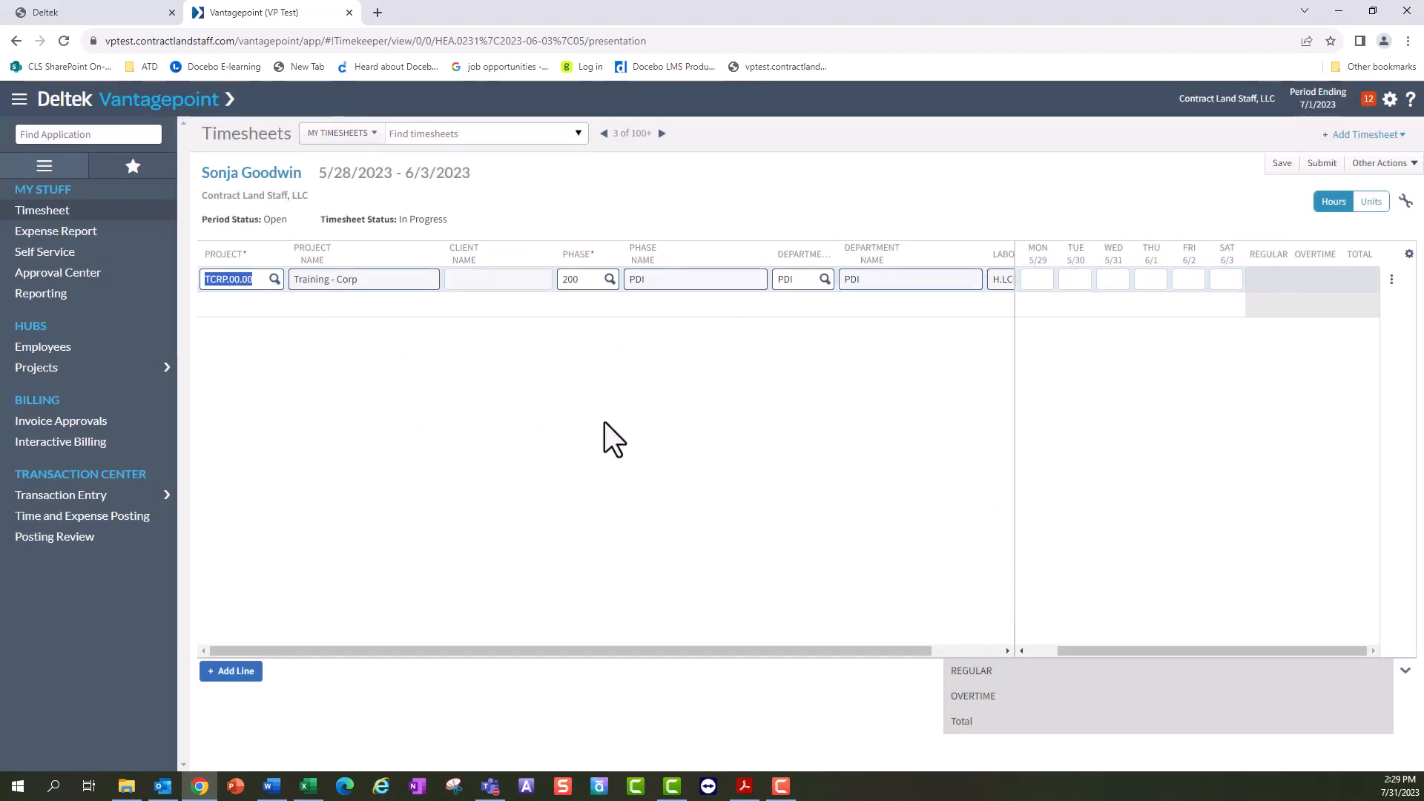
# Step: Enter 8 regular hours for Monday 5/29 on the Training - Corp line through the day's detail box
pyautogui.moveTo(1070, 649); pyautogui.dragTo(1017, 645)
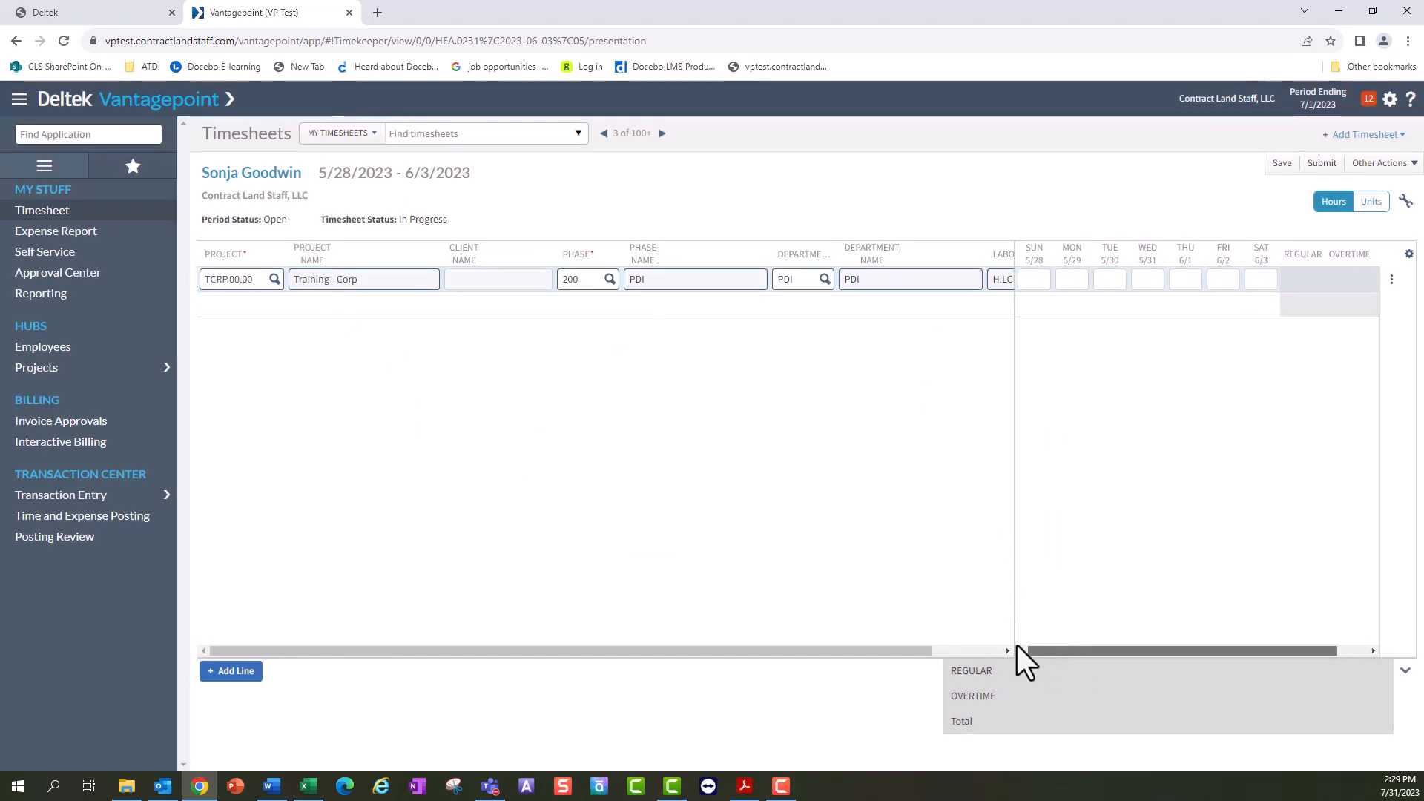
pyautogui.click(1068, 281)
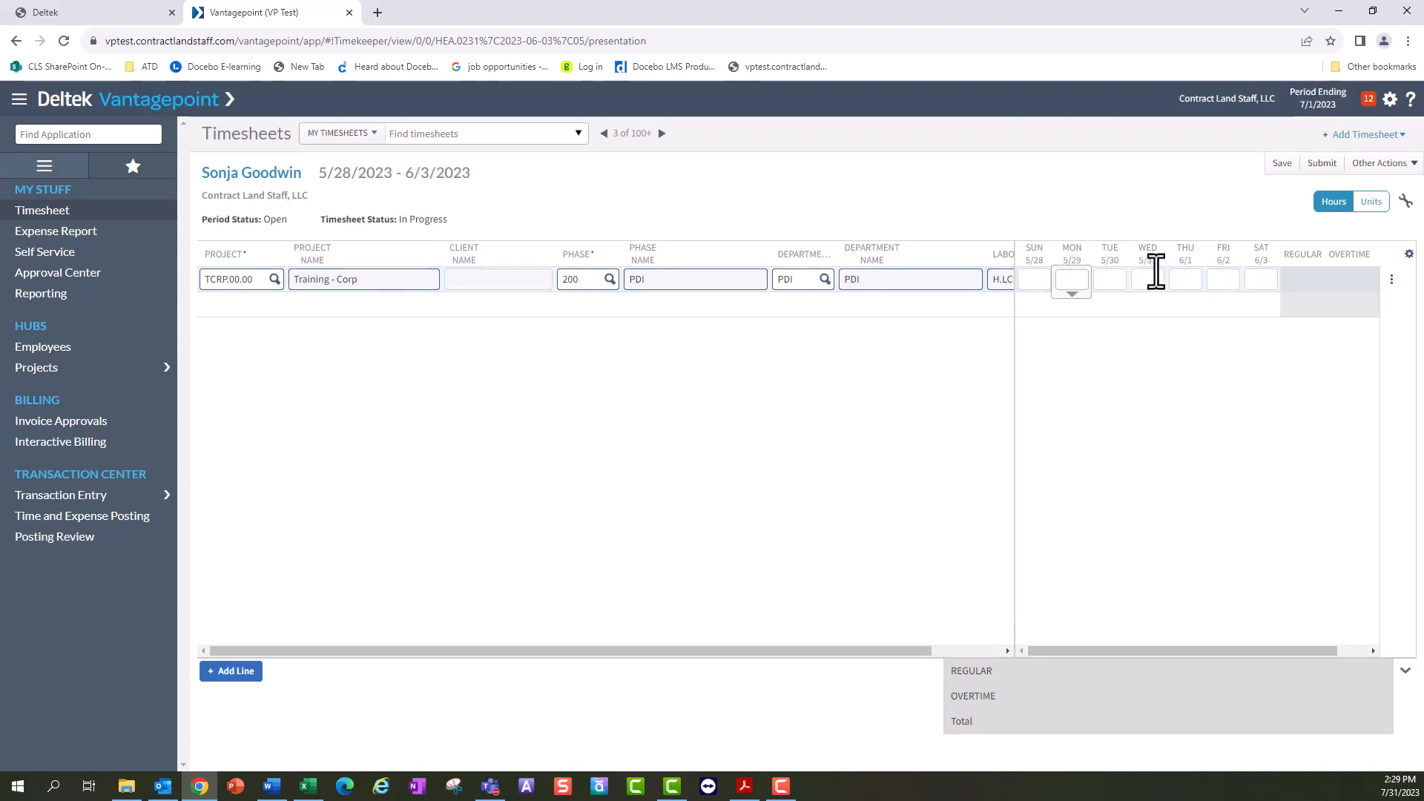
pyautogui.click(1070, 295)
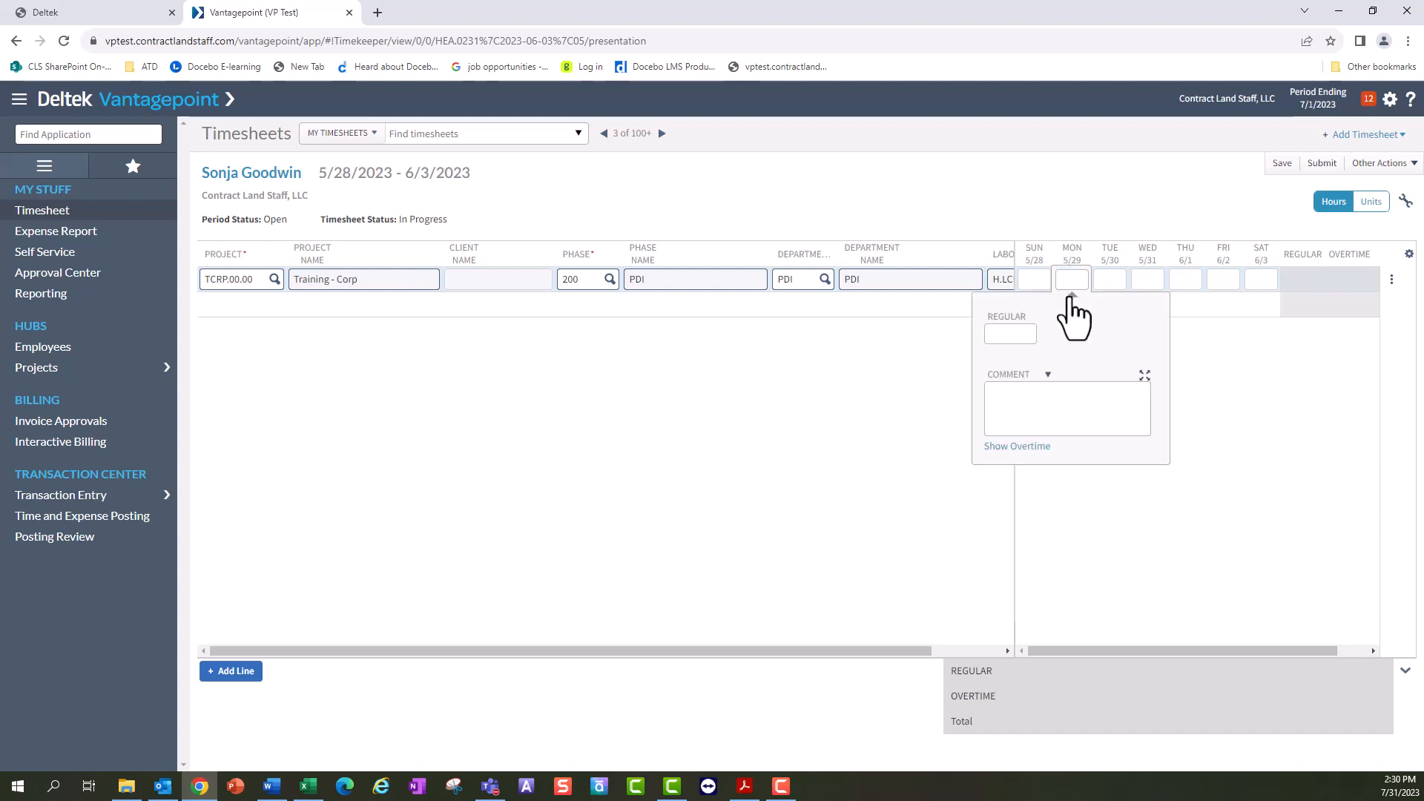
pyautogui.click(1006, 335)
pyautogui.write('8')
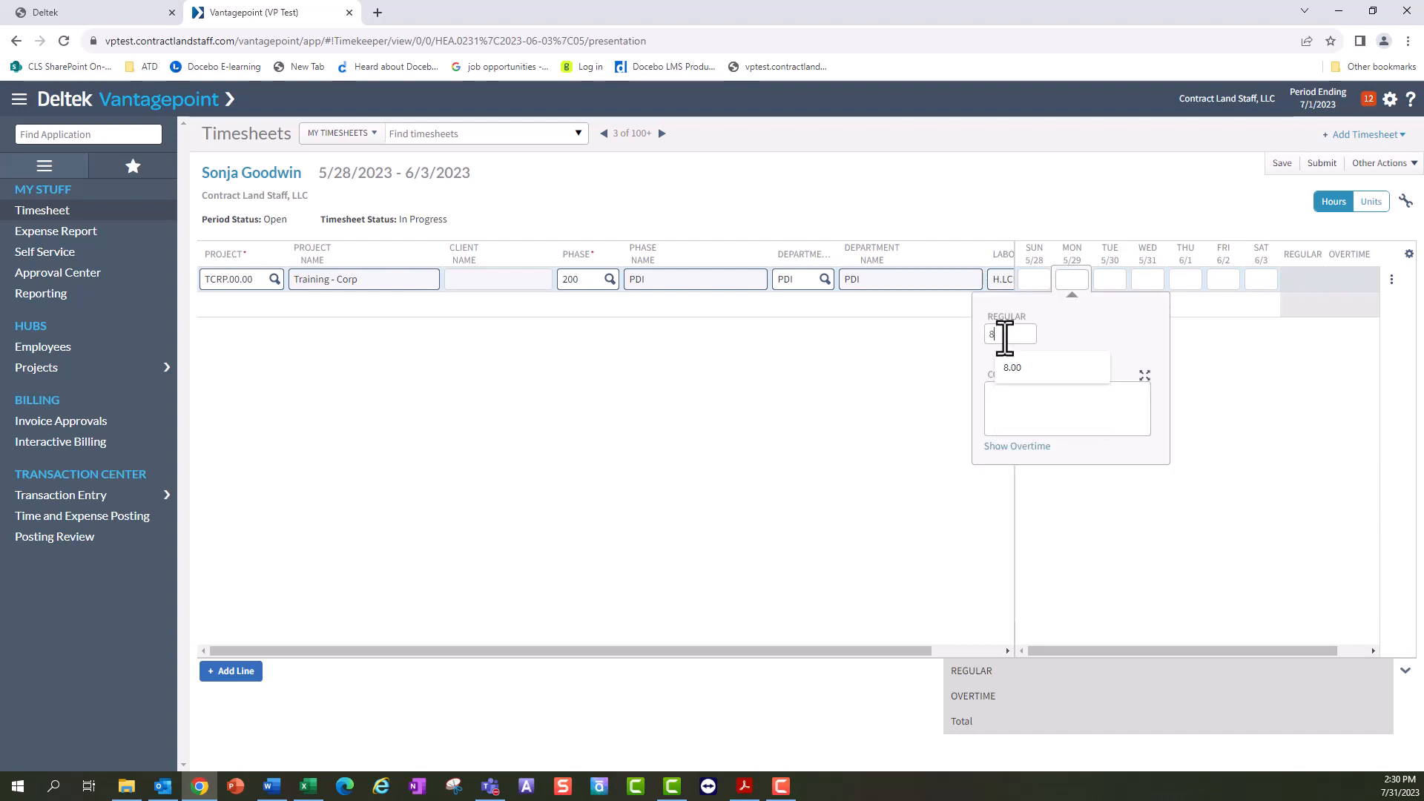
pyautogui.press('Tab')
# Step: Add the comment "Training" to the Monday 5/29 hours, correcting its spelling
pyautogui.click(1011, 403)
pyautogui.write('T')
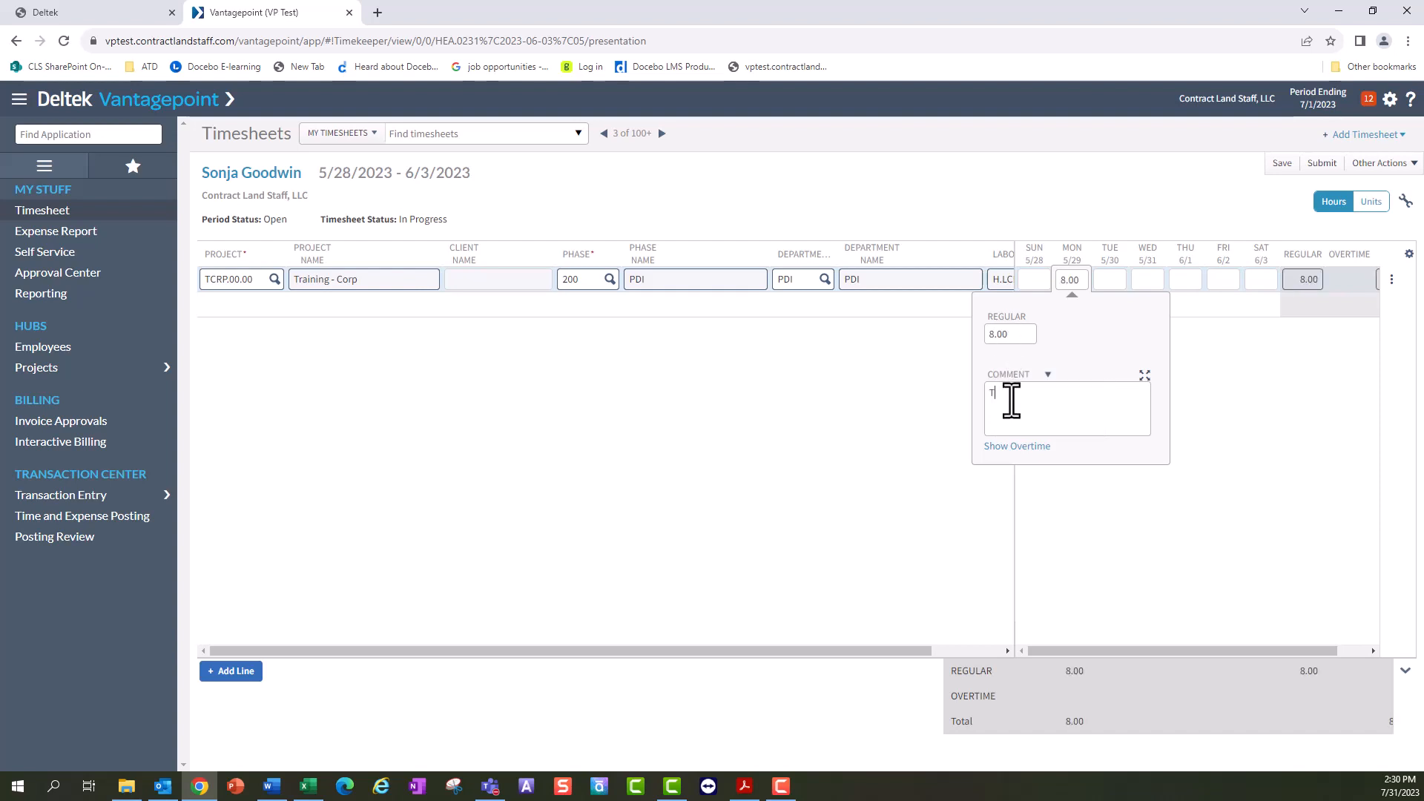
pyautogui.write('raining')
pyautogui.rightClick(1009, 394)
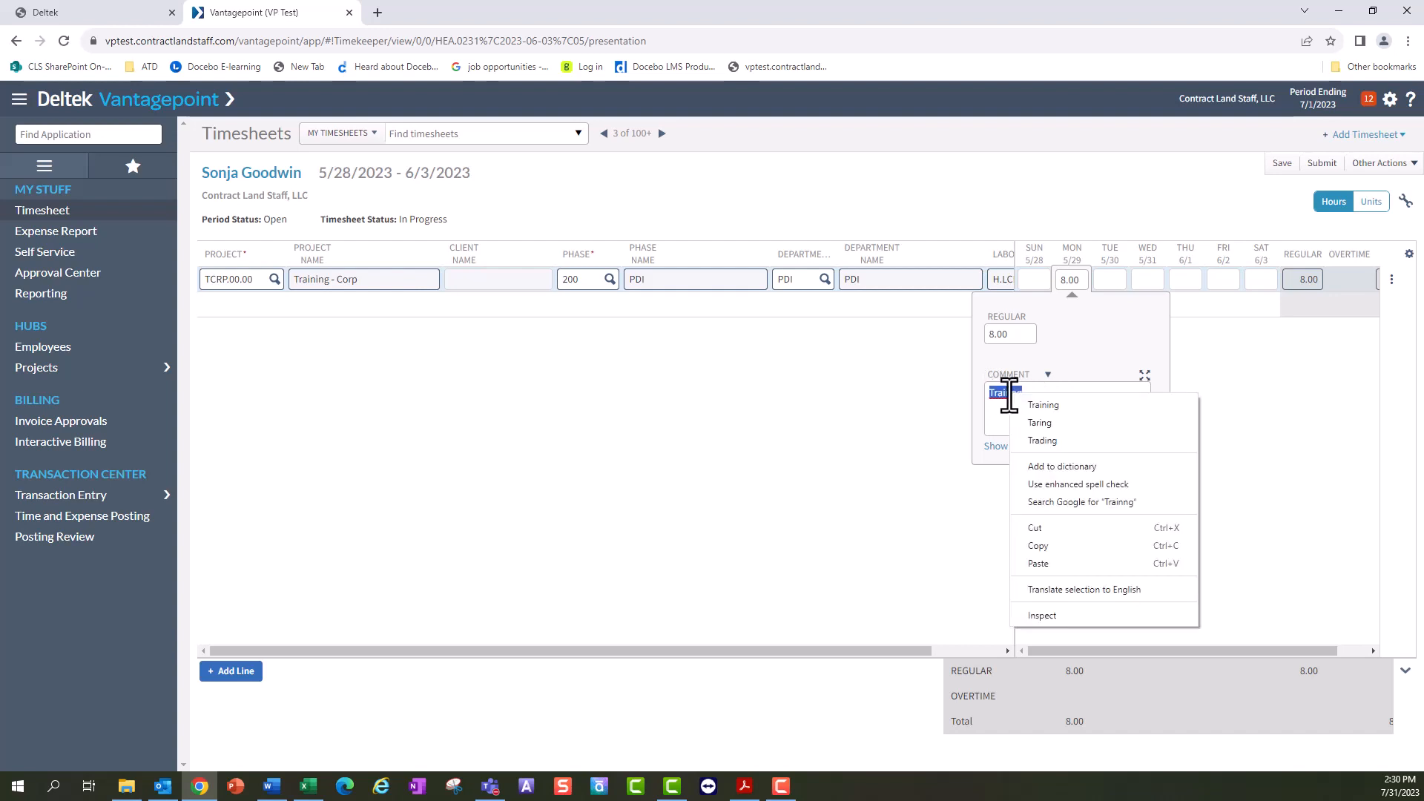
pyautogui.click(1061, 407)
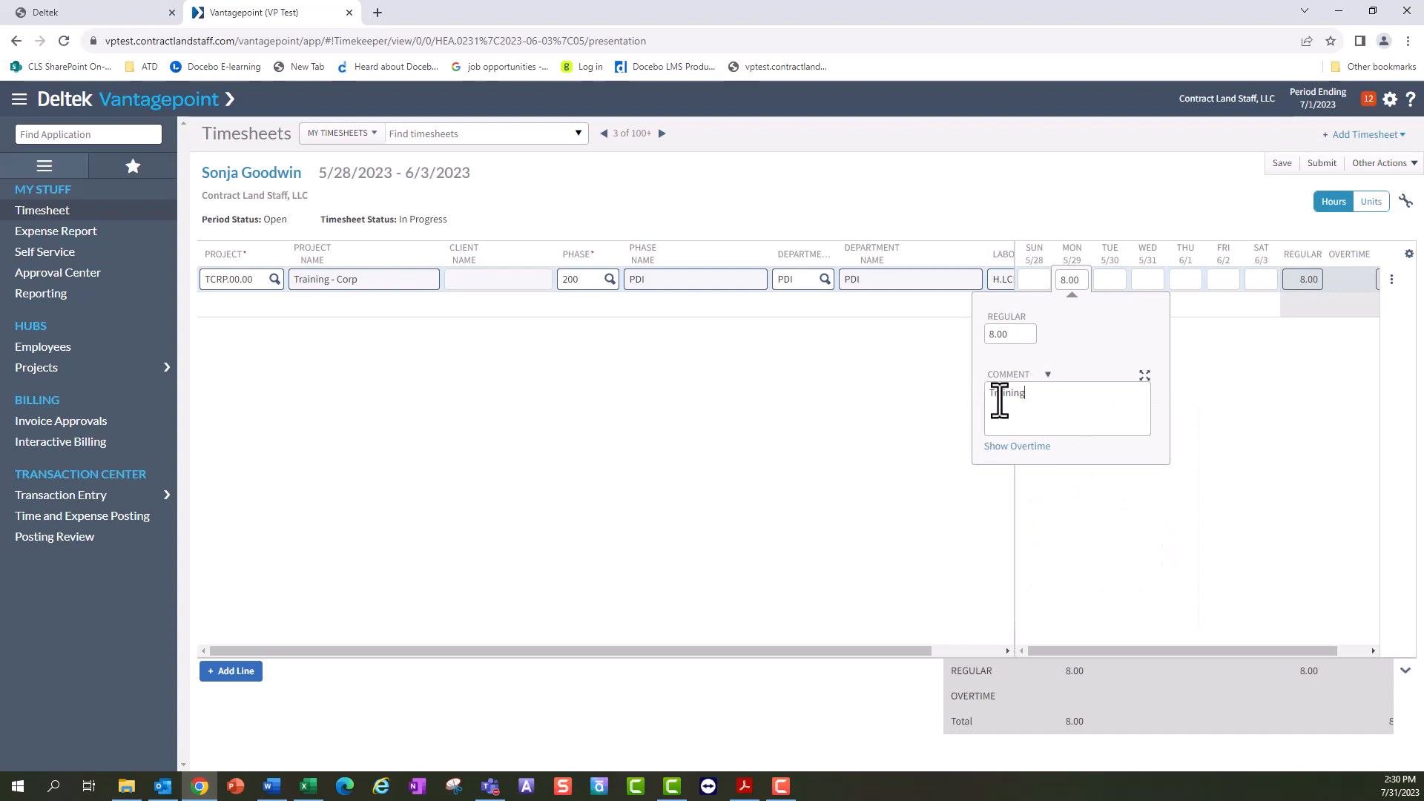
# Step: View Monday's comment in the expanded editor without changing it, and save the timesheet
pyautogui.click(1144, 375)
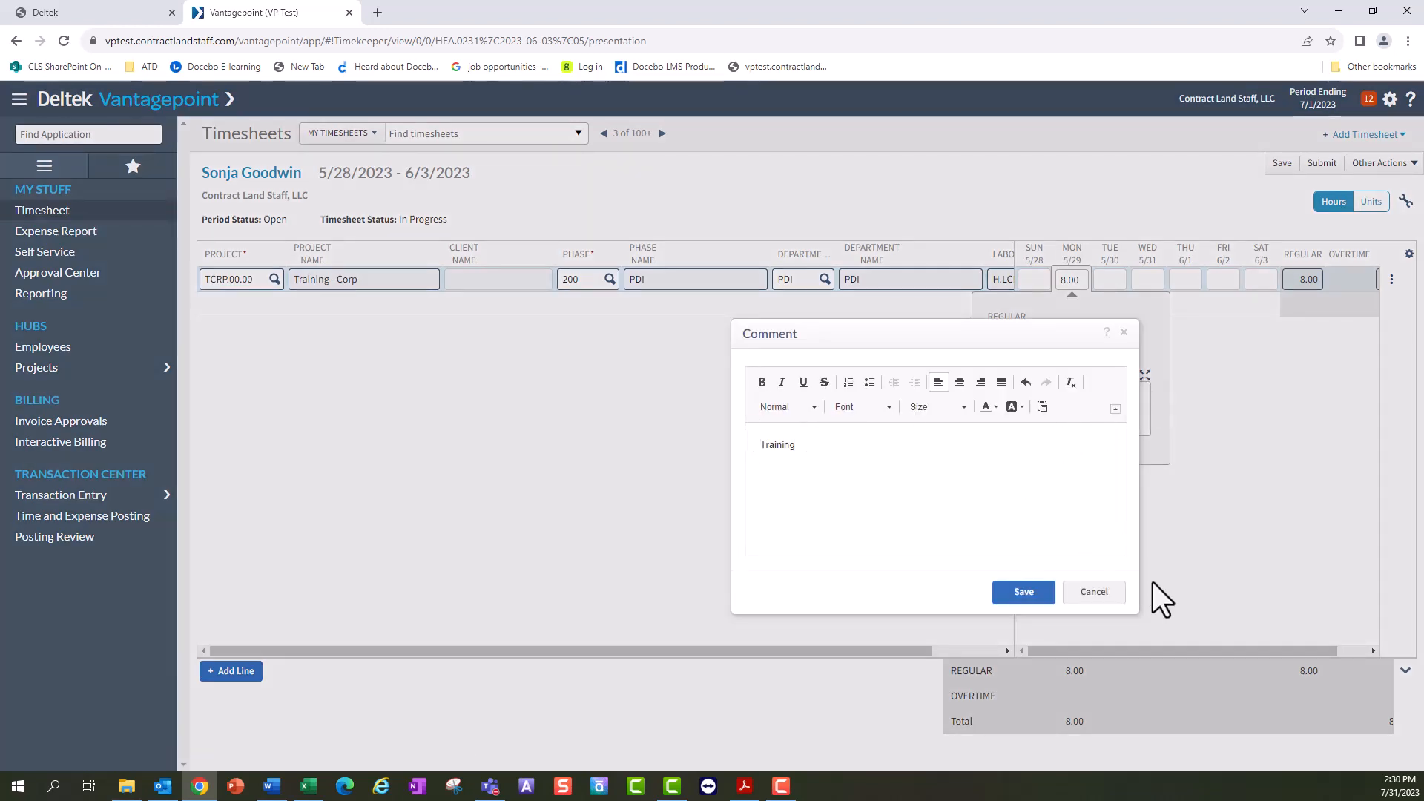
pyautogui.click(1087, 601)
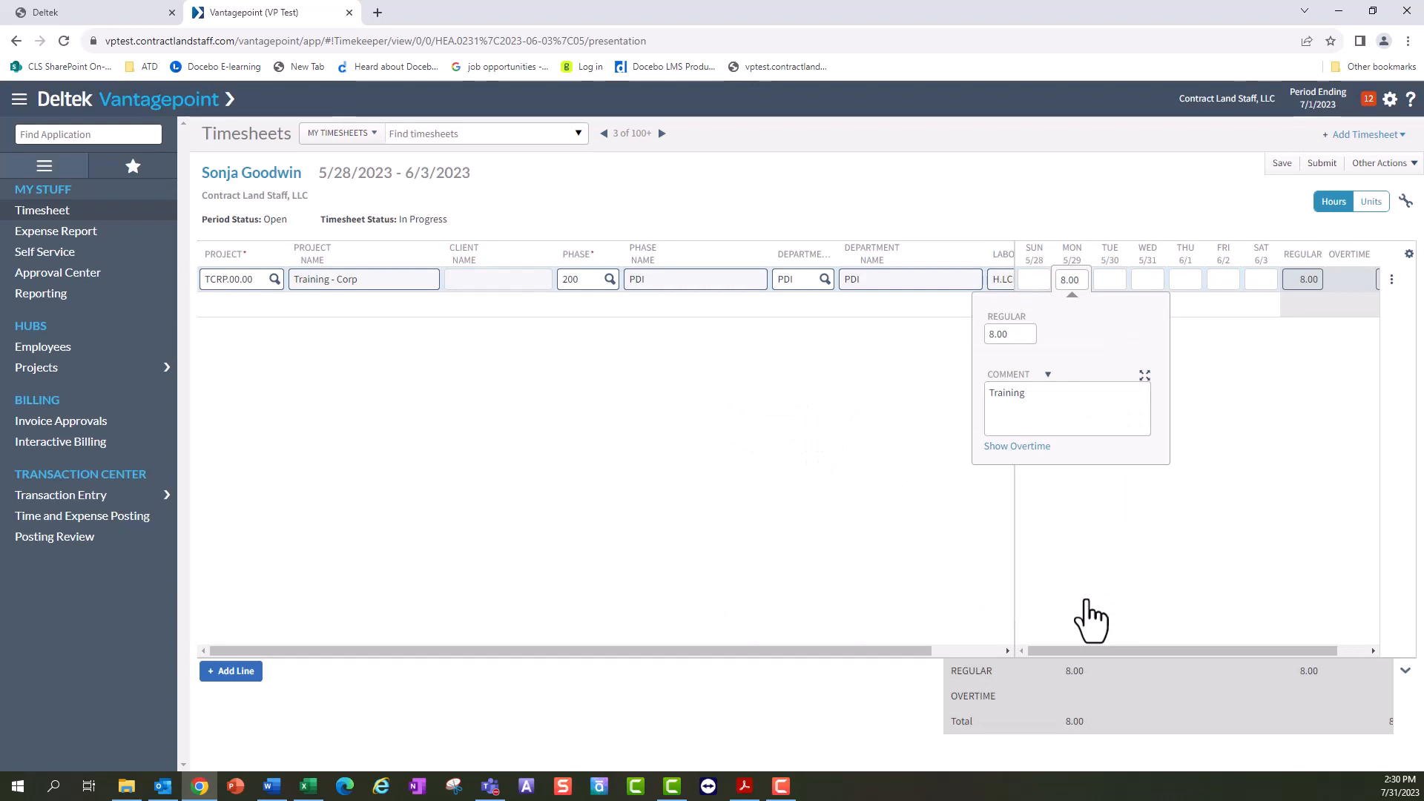
pyautogui.click(1072, 296)
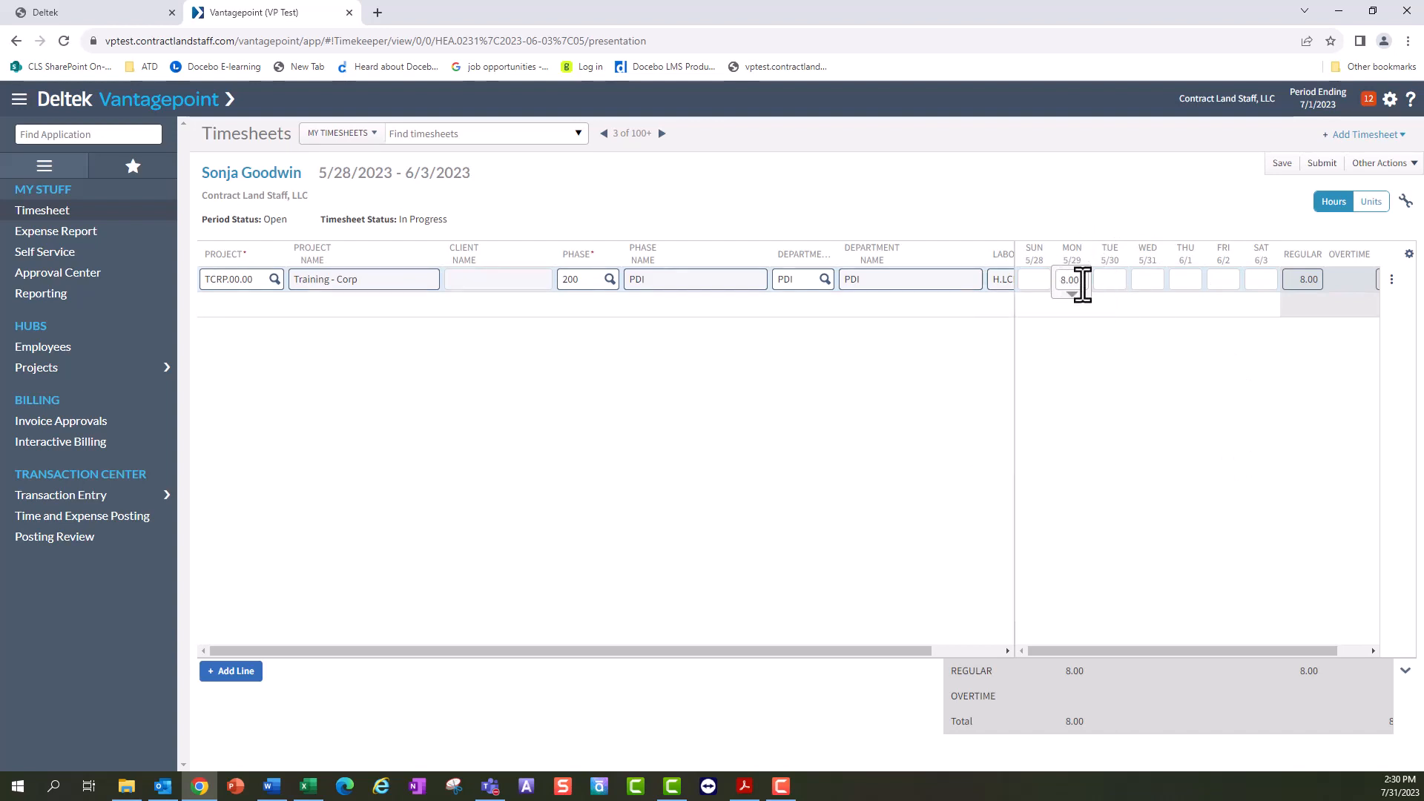
pyautogui.click(1277, 175)
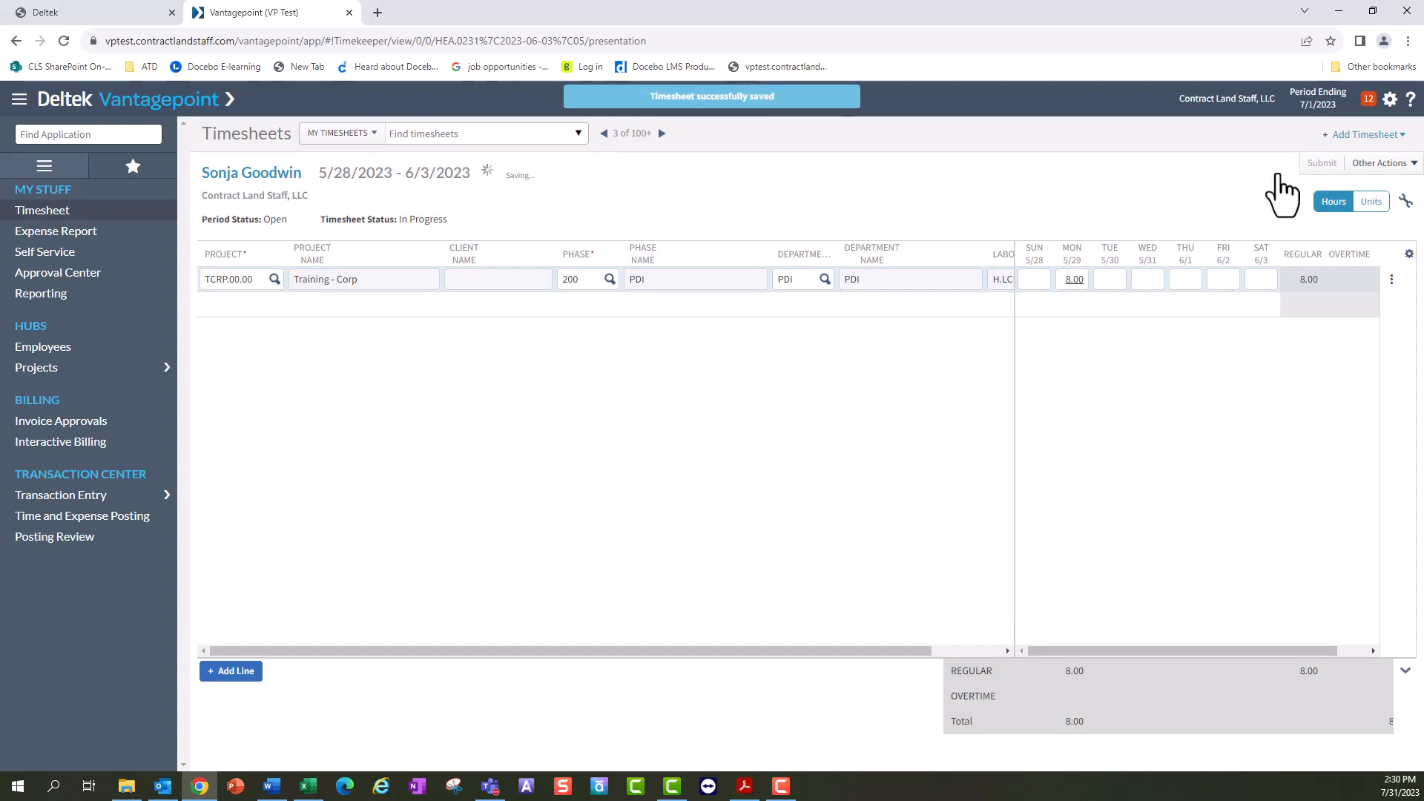
# Step: Enter 8.00 regular hours for Tuesday 5/30 and view the timesheet's other available actions
pyautogui.click(1117, 282)
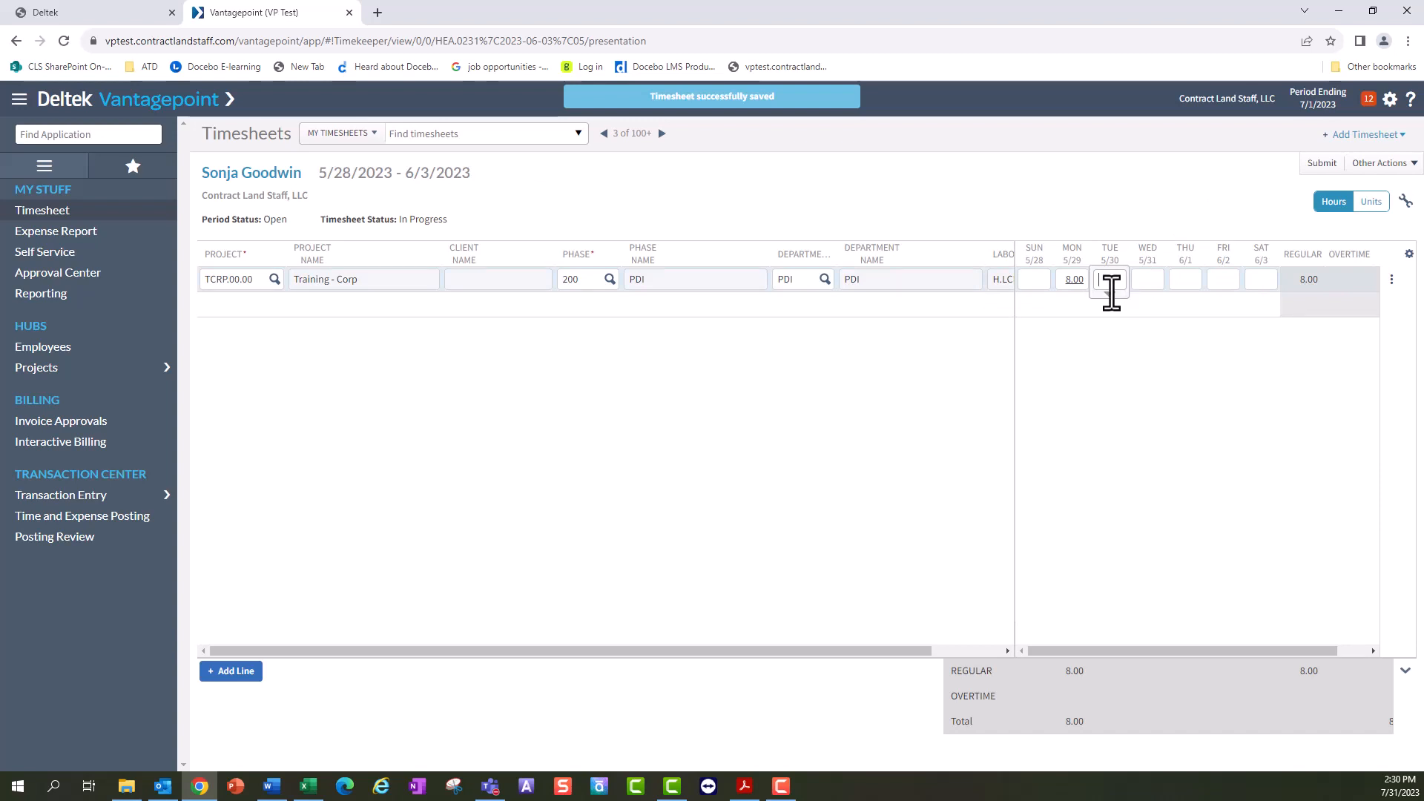
pyautogui.click(1110, 297)
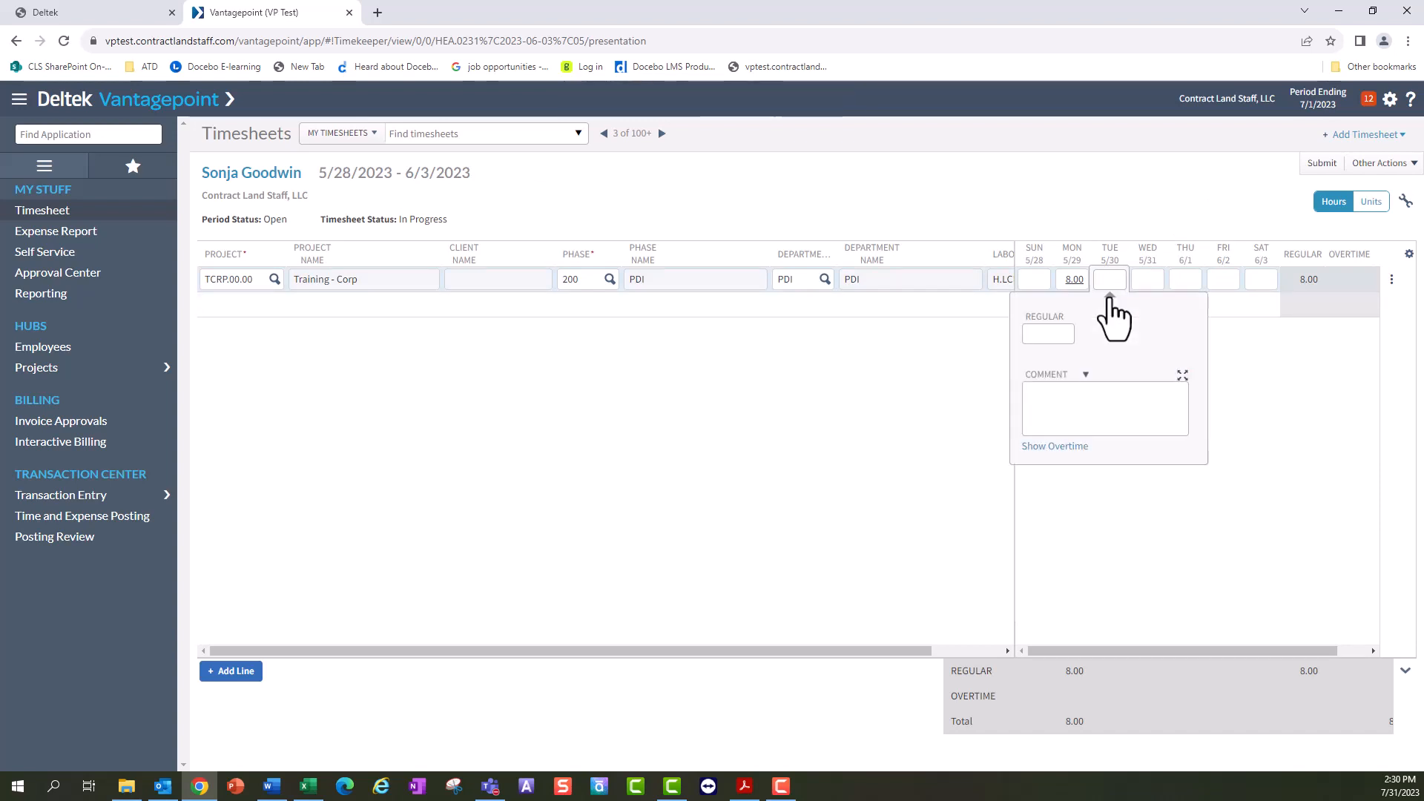
pyautogui.click(1056, 335)
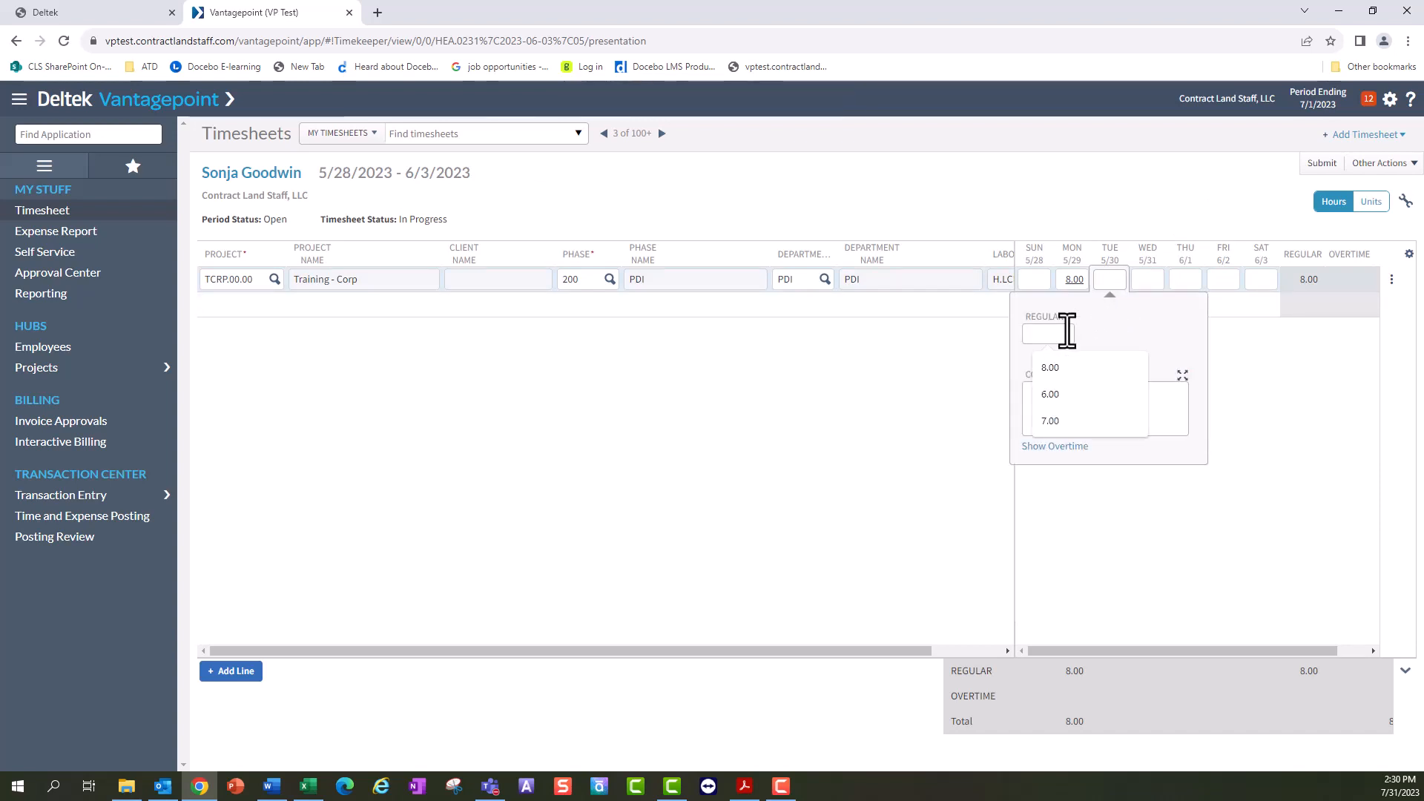
pyautogui.write('8.00')
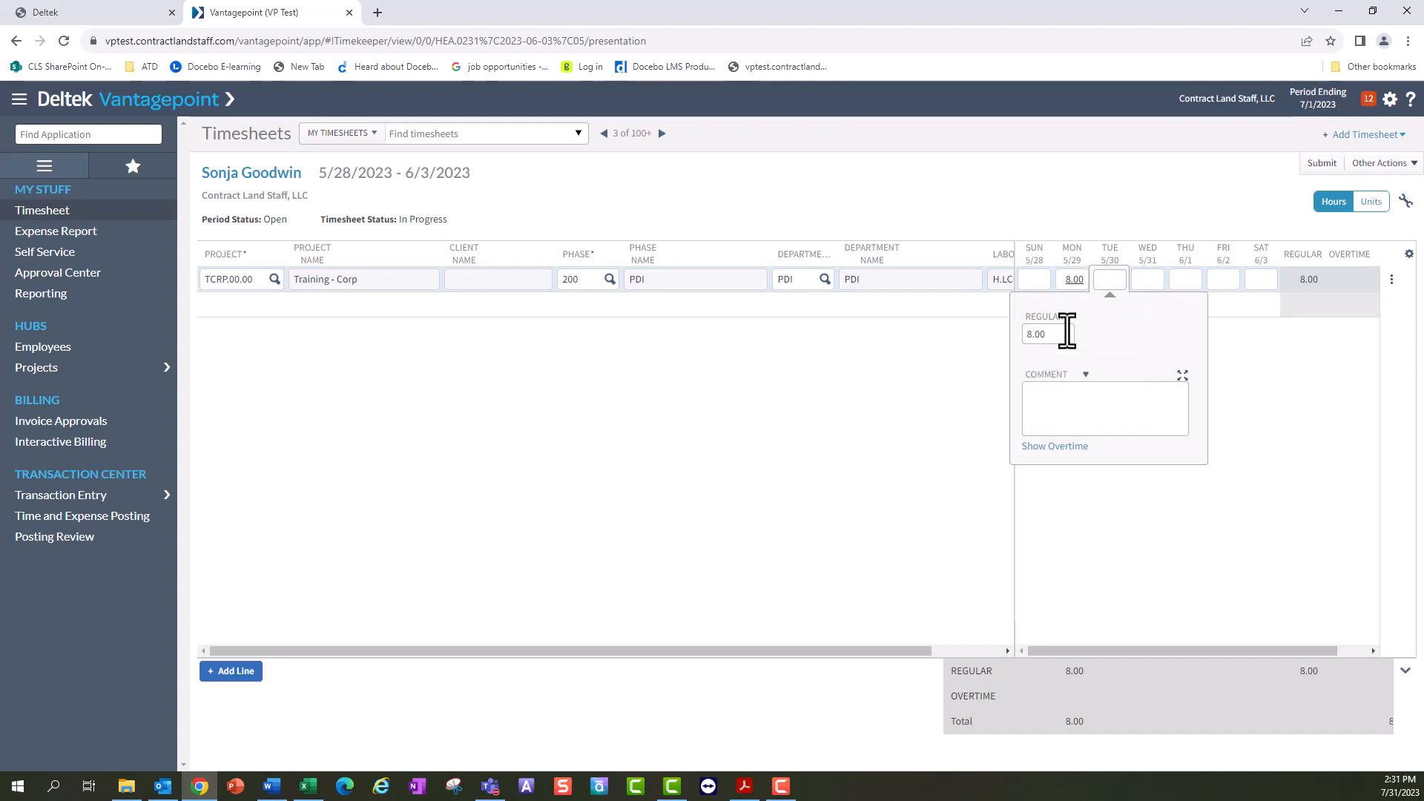
pyautogui.click(1033, 412)
pyautogui.click(1378, 167)
pyautogui.click(1378, 167)
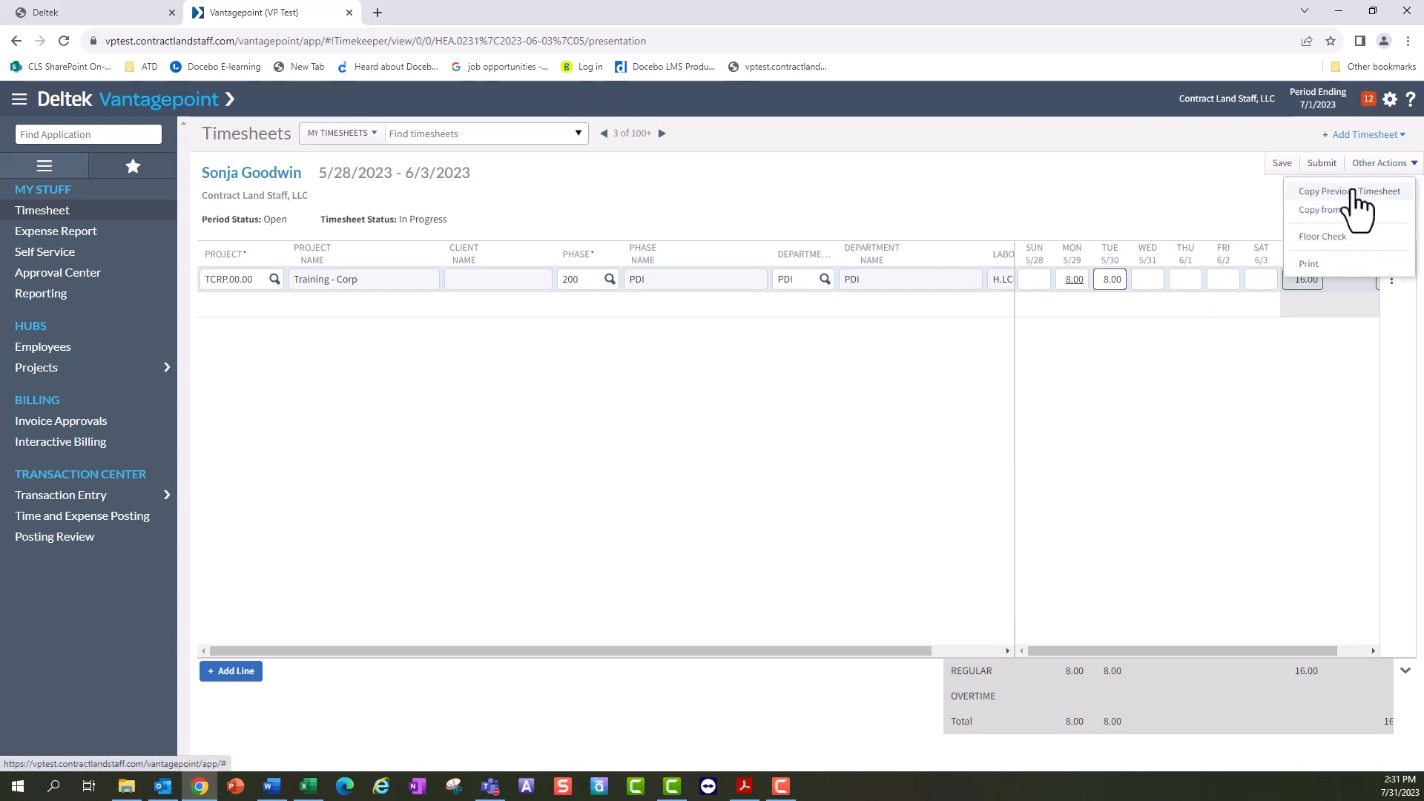
# Step: Reuse the earlier comment "Training" for the Tuesday 5/30 hours
pyautogui.click(1110, 289)
pyautogui.click(1110, 296)
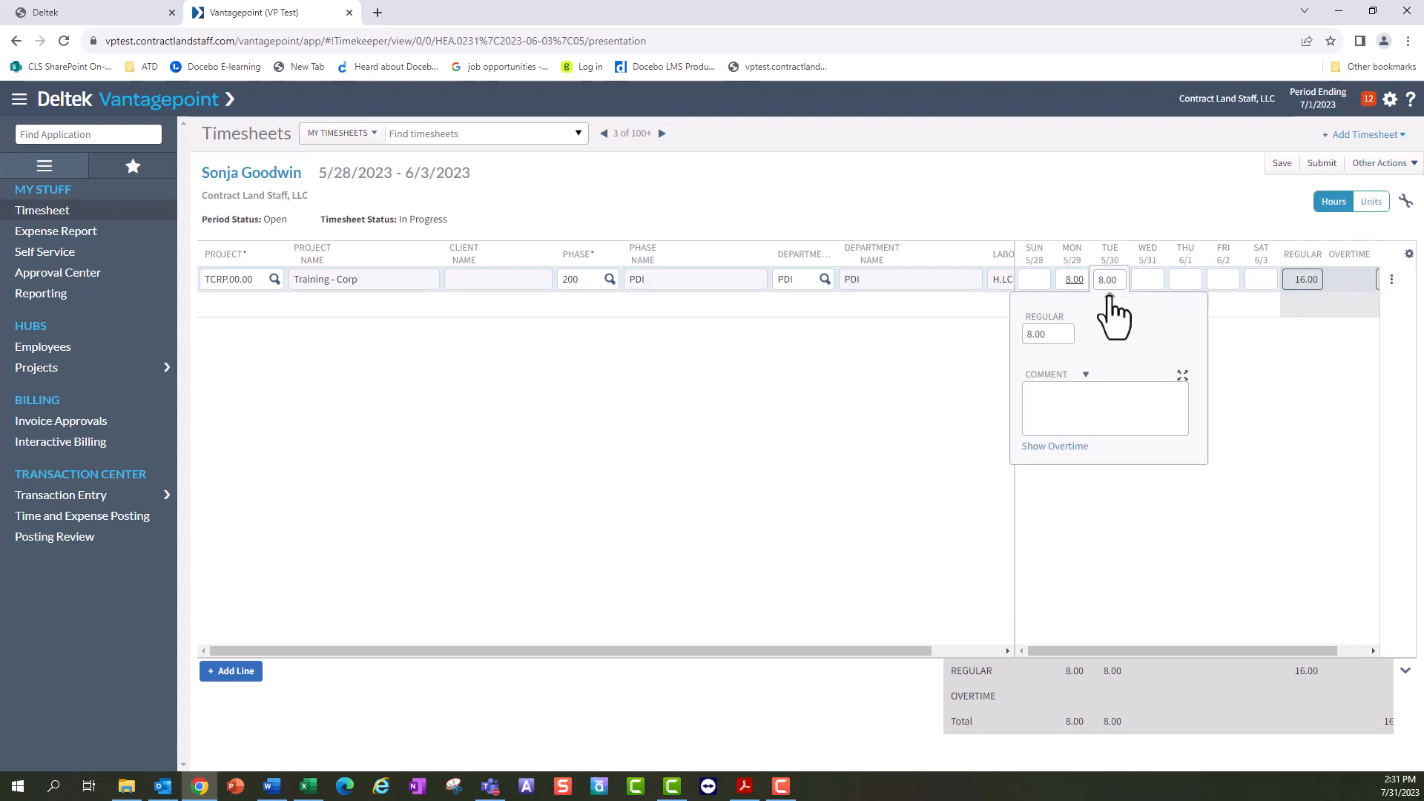
pyautogui.click(1085, 376)
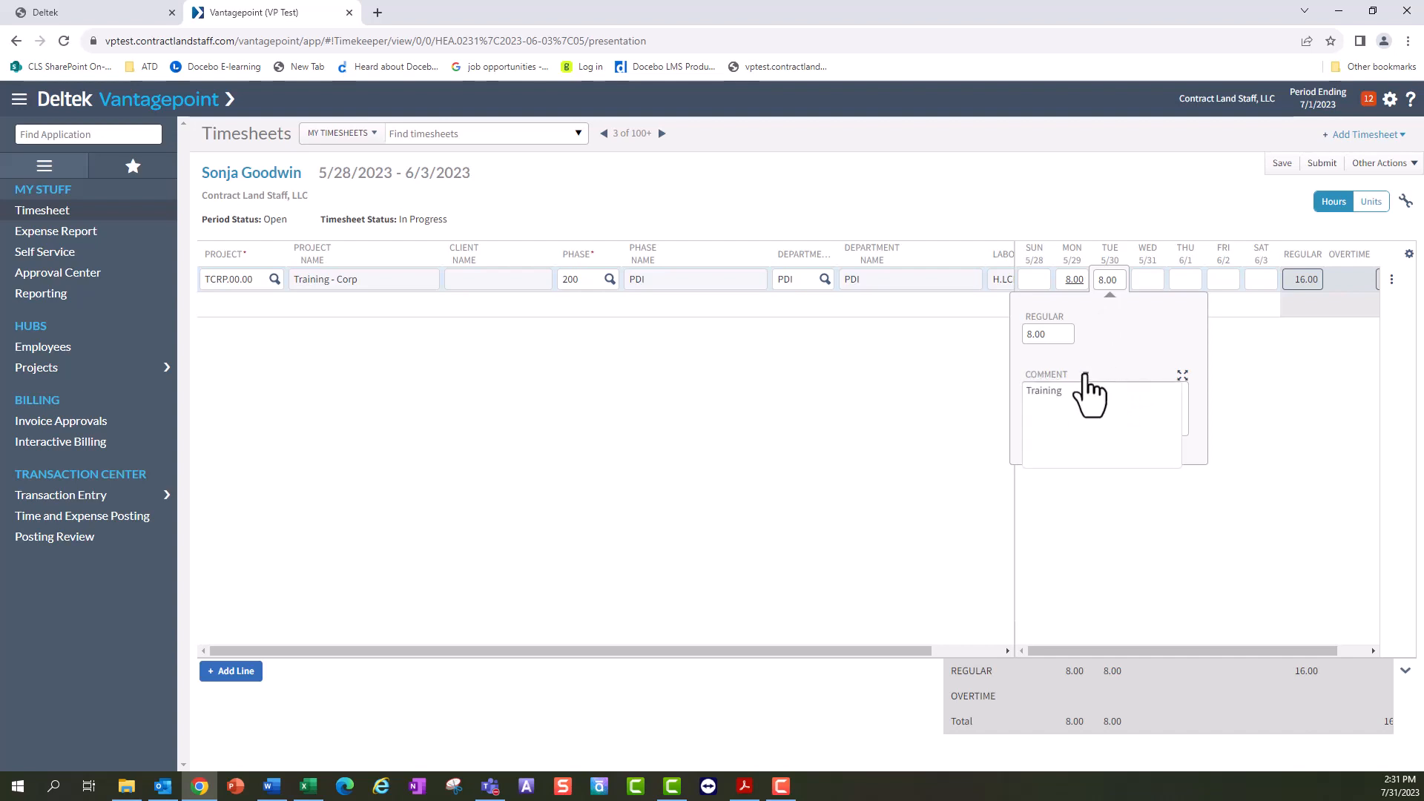
pyautogui.click(1057, 391)
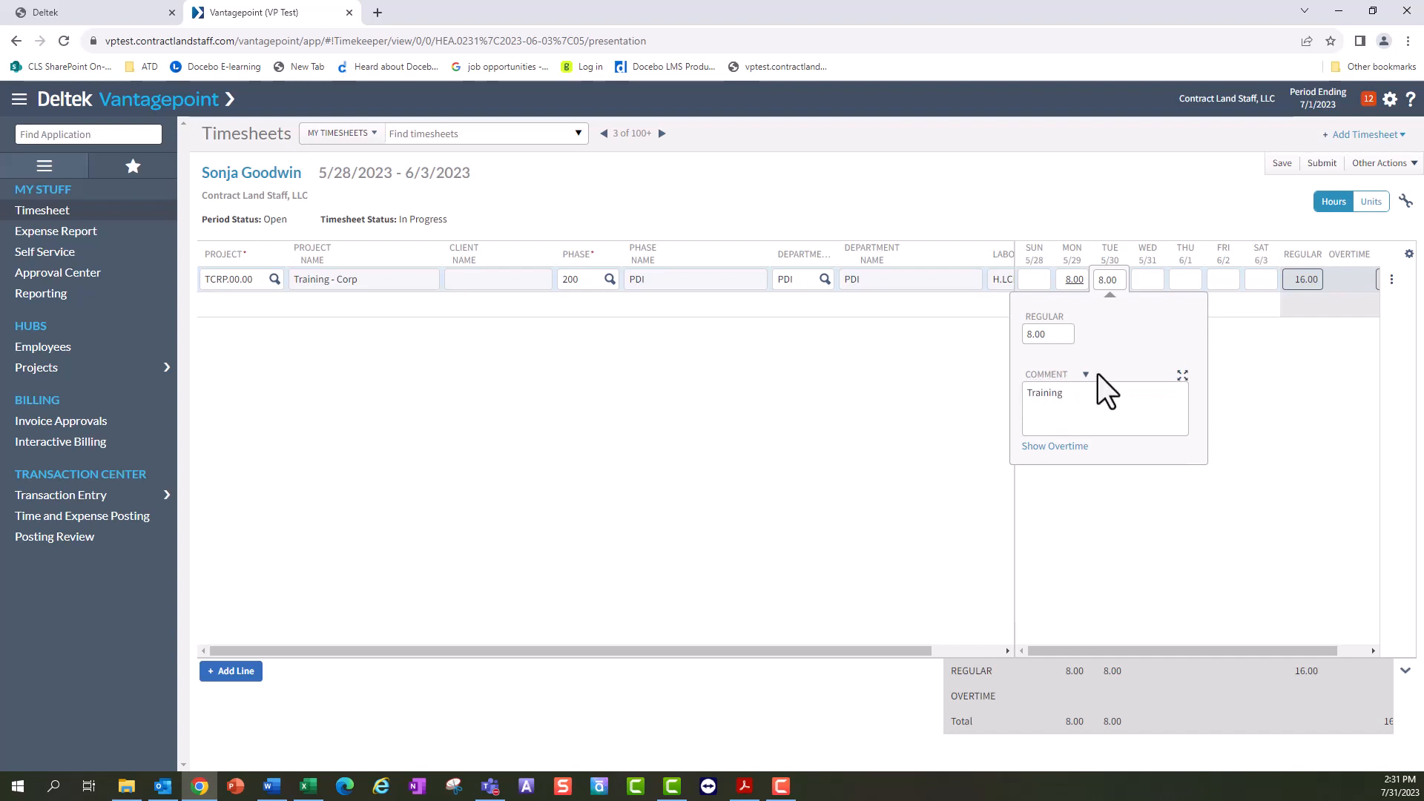
# Step: Show overtime for Tuesday 5/30, enter 2.00 overtime hours, and review the line's totals
pyautogui.click(1043, 447)
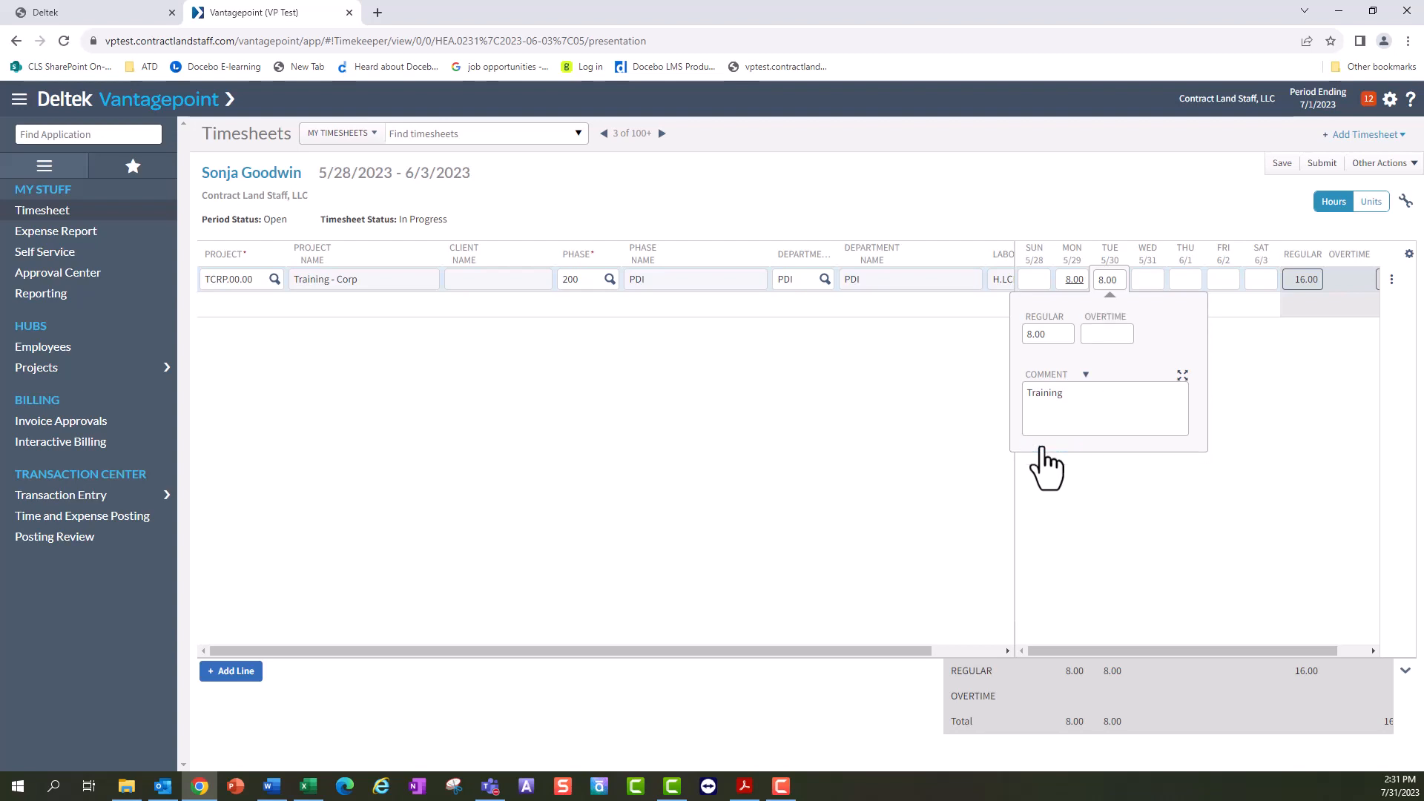
pyautogui.click(1118, 334)
pyautogui.write('2.00')
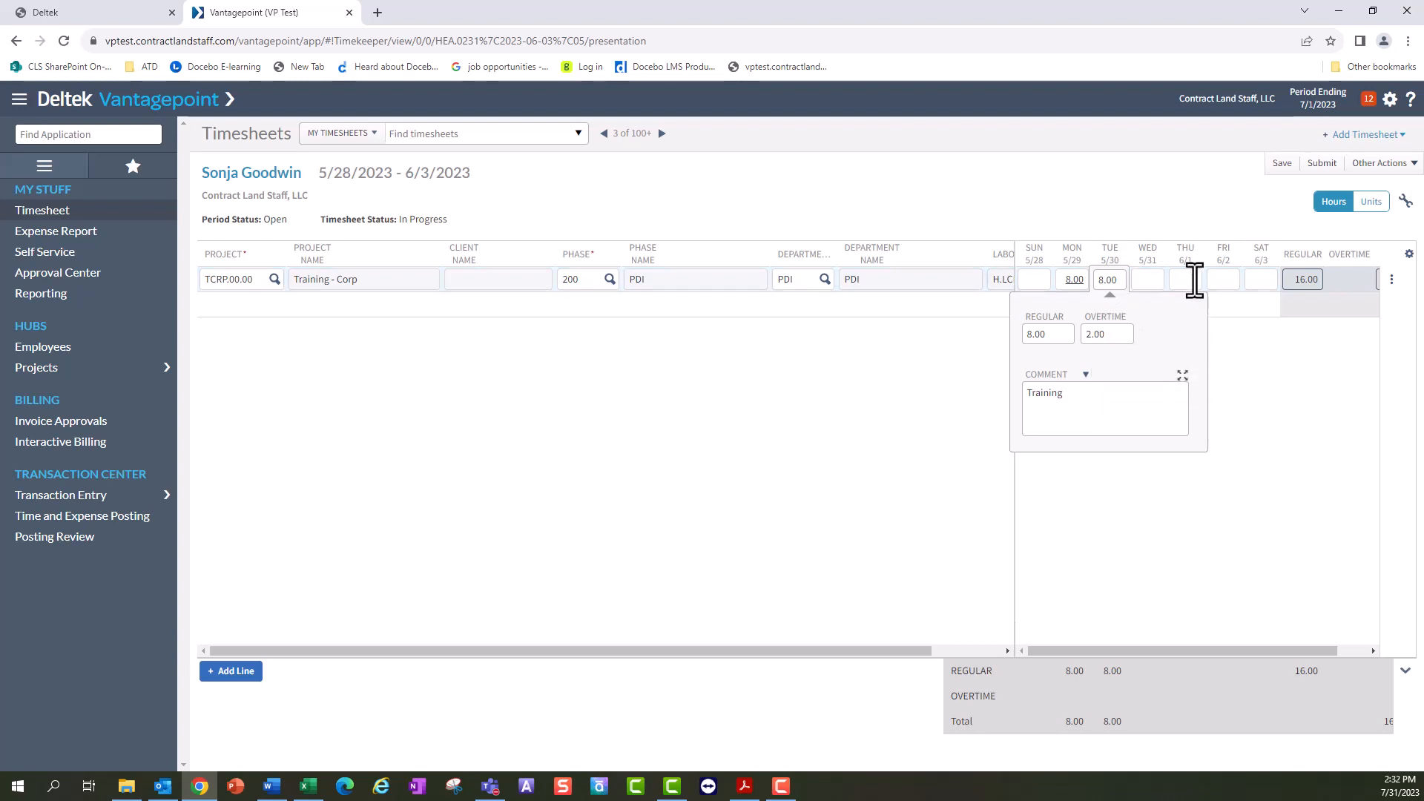
pyautogui.click(1110, 296)
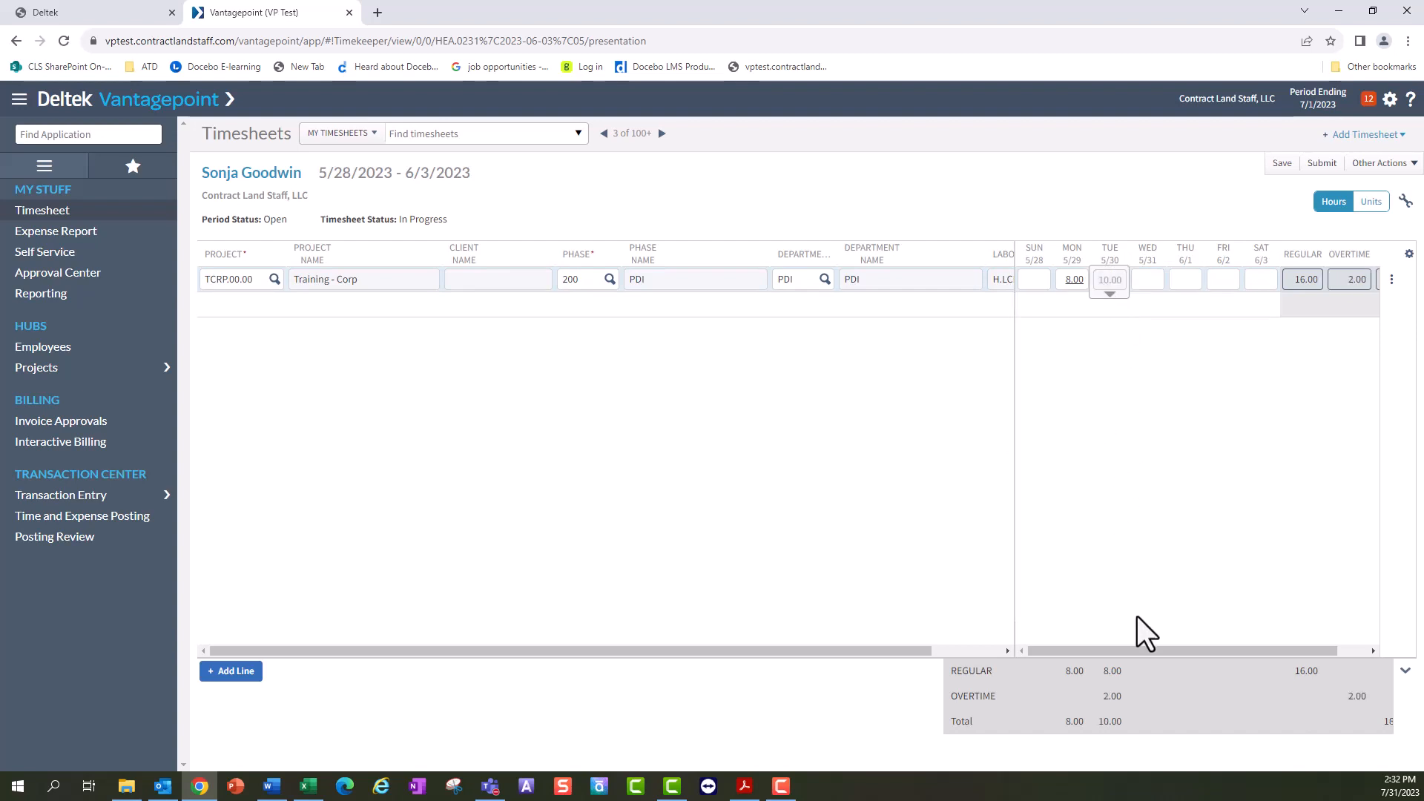
pyautogui.moveTo(1137, 652); pyautogui.dragTo(1243, 654)
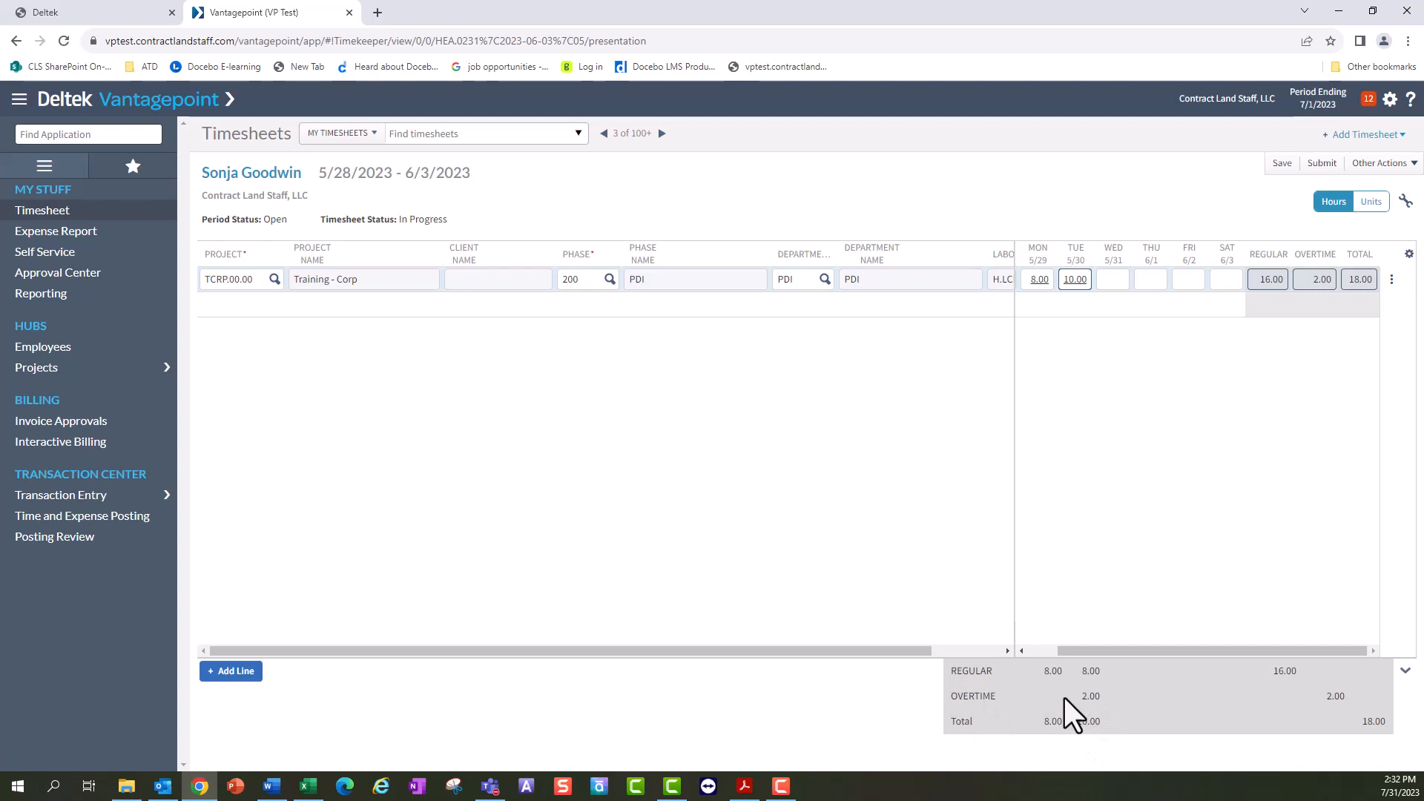
# Step: Switch from the Hours grid to the Units grid and examine its columns through Project Name and its grid settings
pyautogui.click(238, 303)
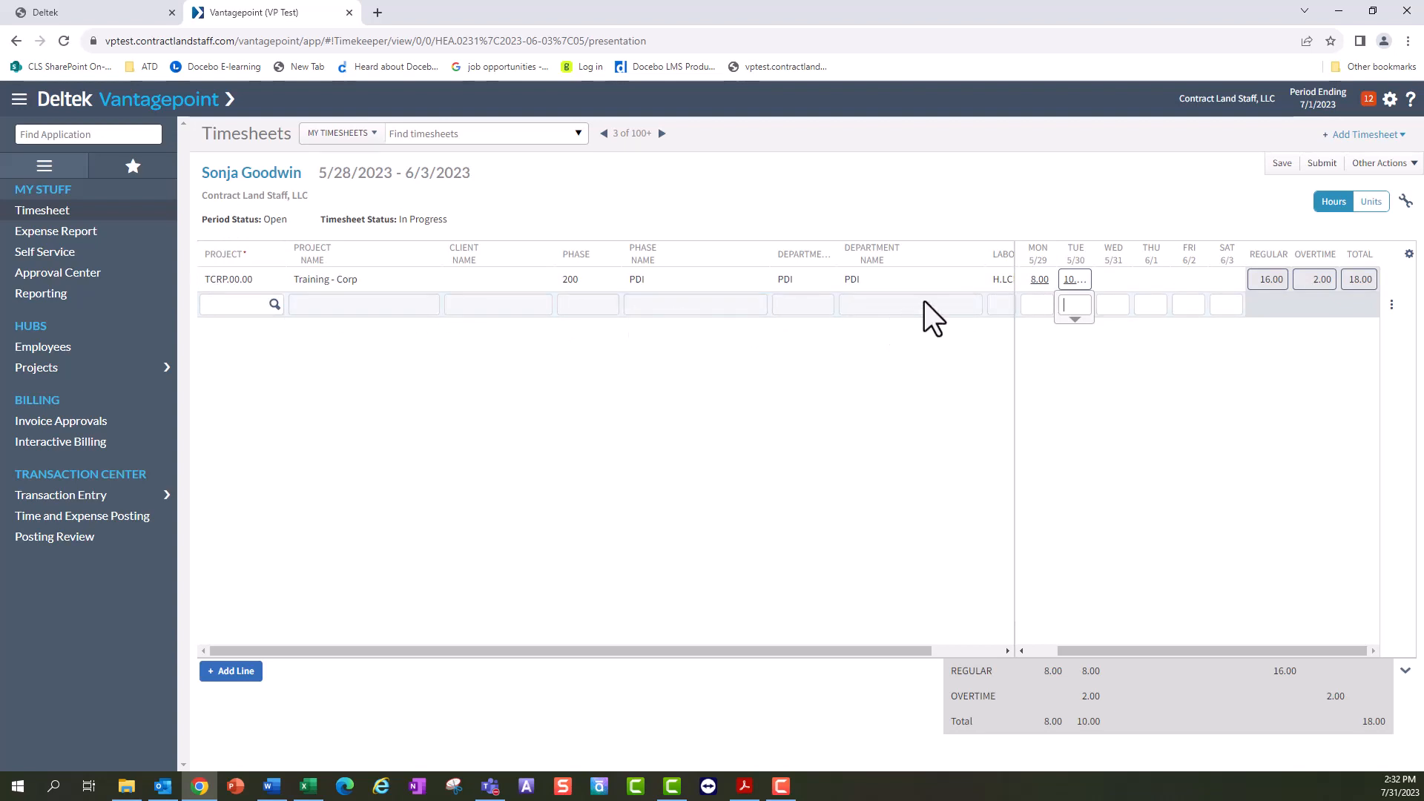
pyautogui.click(1377, 207)
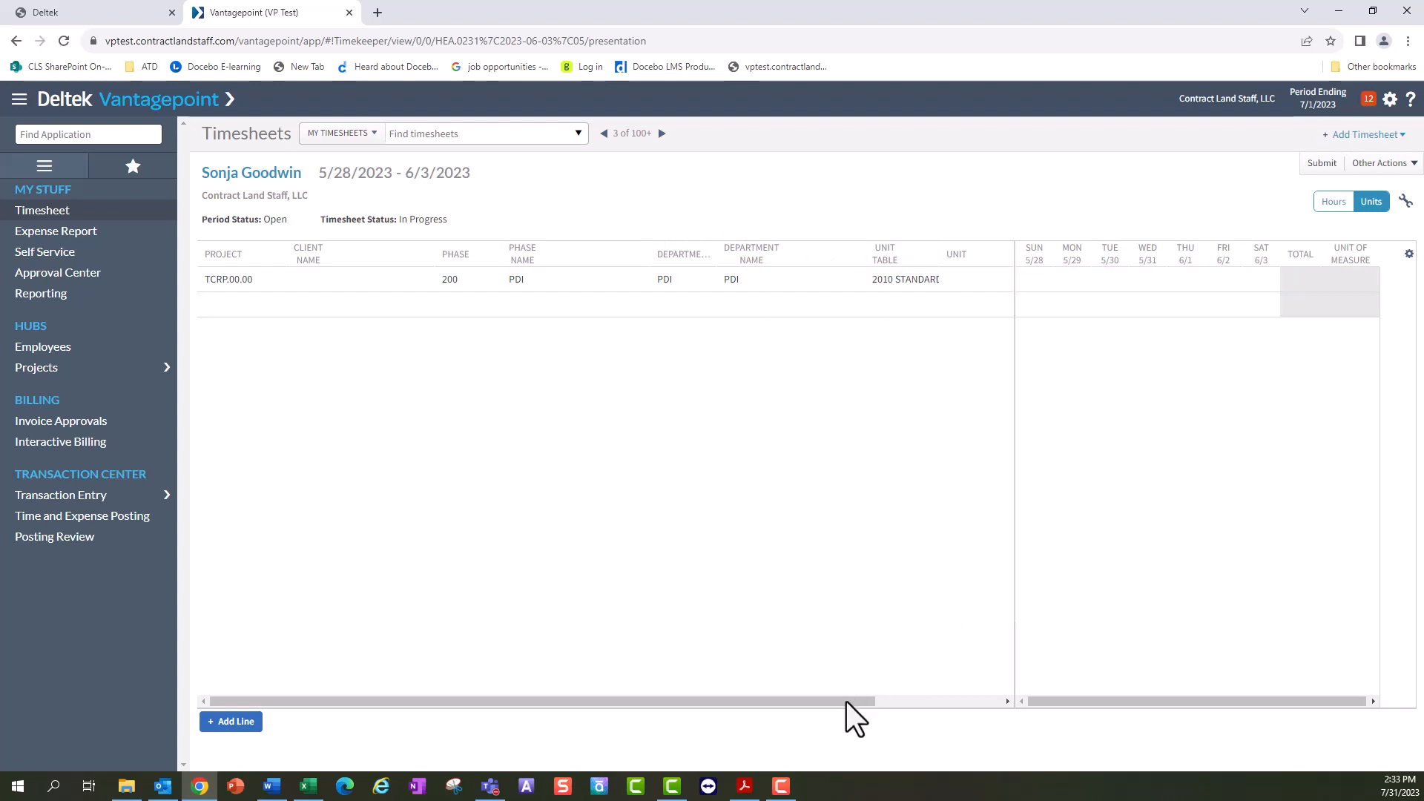
pyautogui.moveTo(847, 701); pyautogui.dragTo(1003, 701)
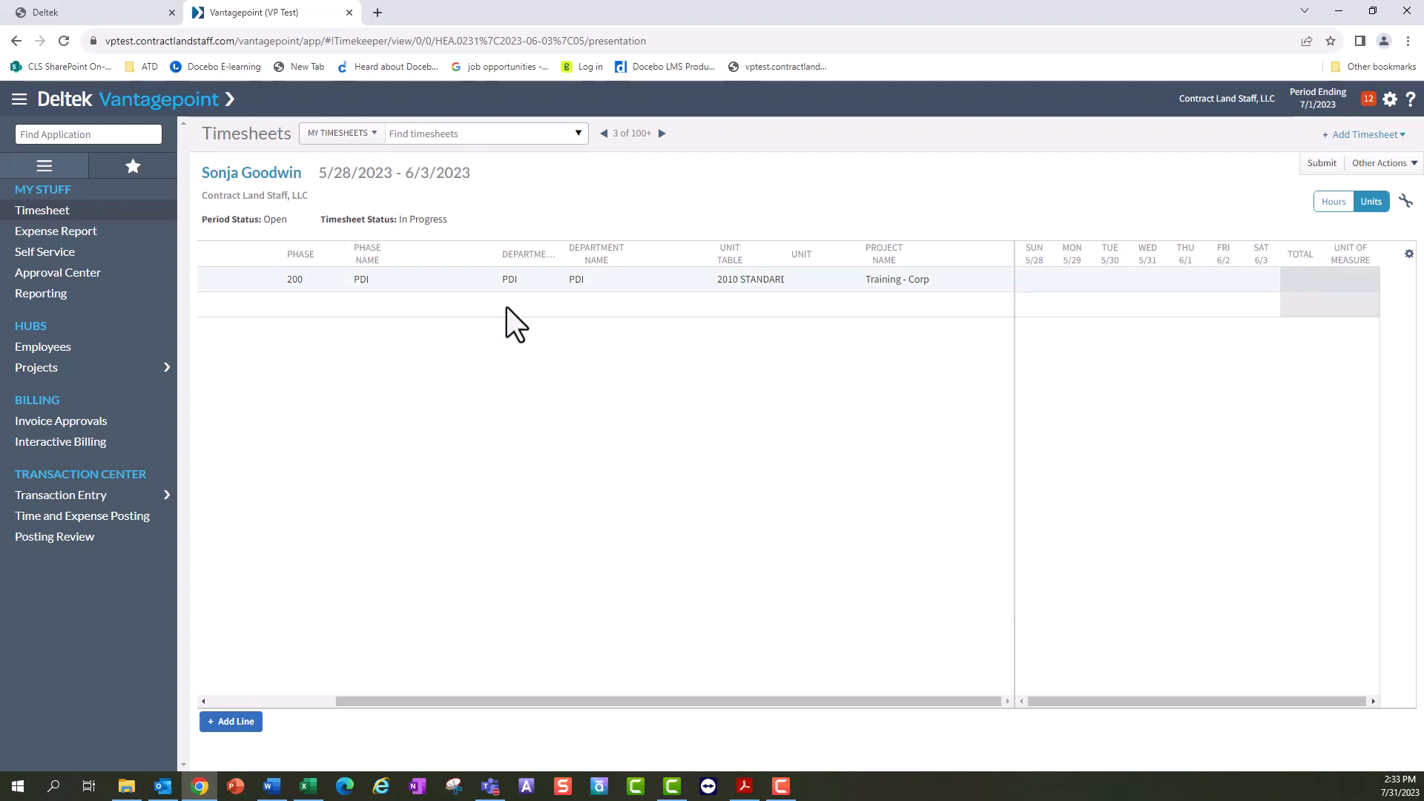
pyautogui.click(1409, 256)
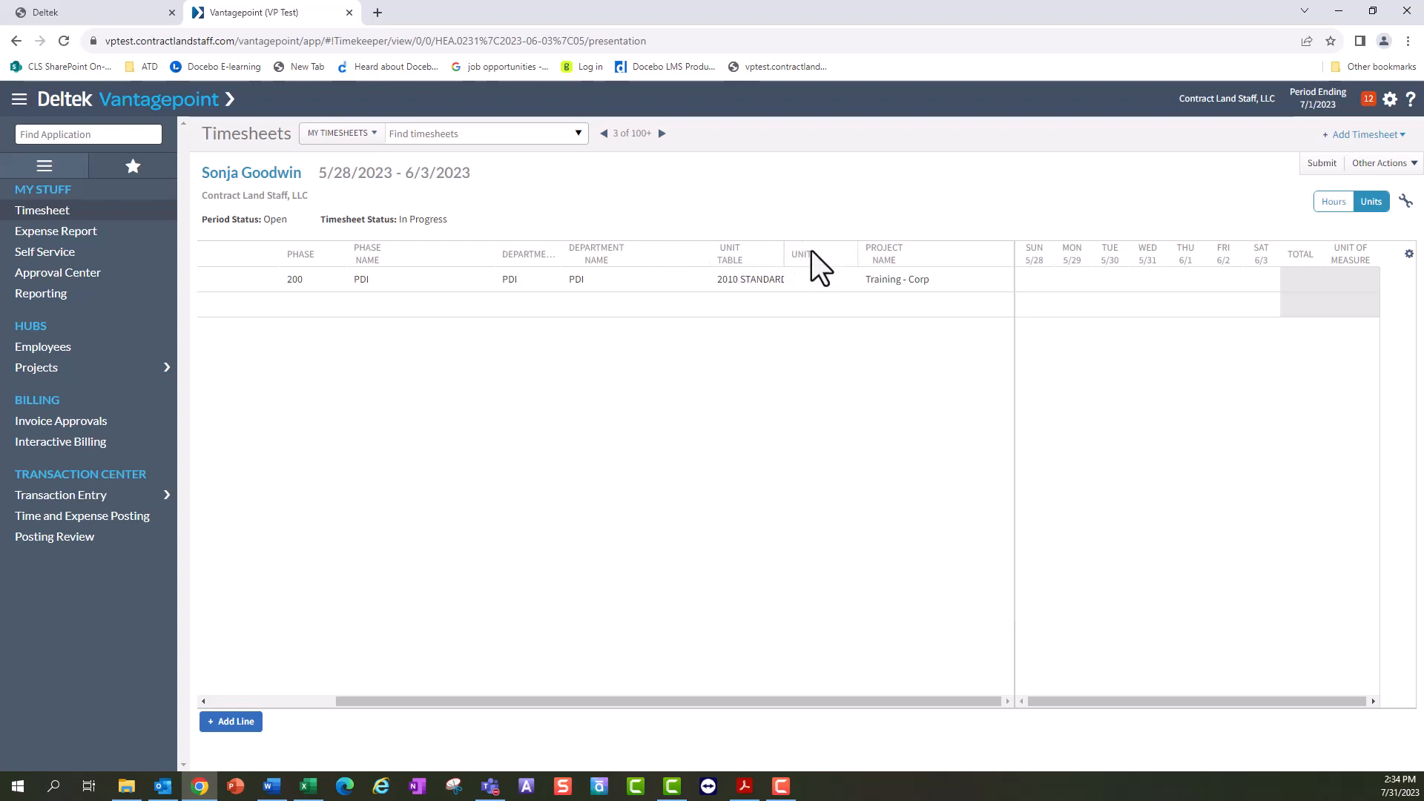
# Step: Set the Training - Corp line's unit to MILS.IRSS, the IRS standard rate mileage unit
pyautogui.click(804, 287)
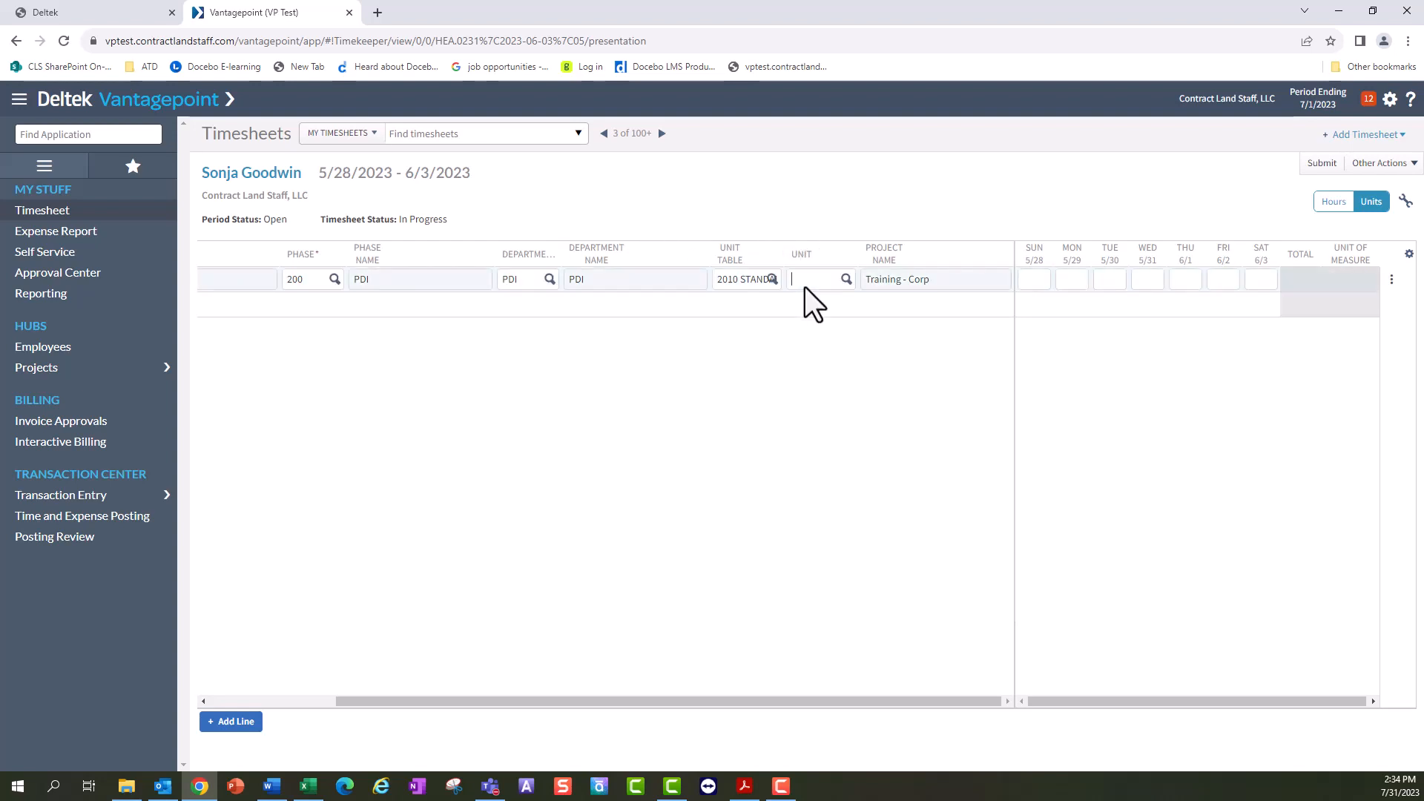
pyautogui.click(846, 280)
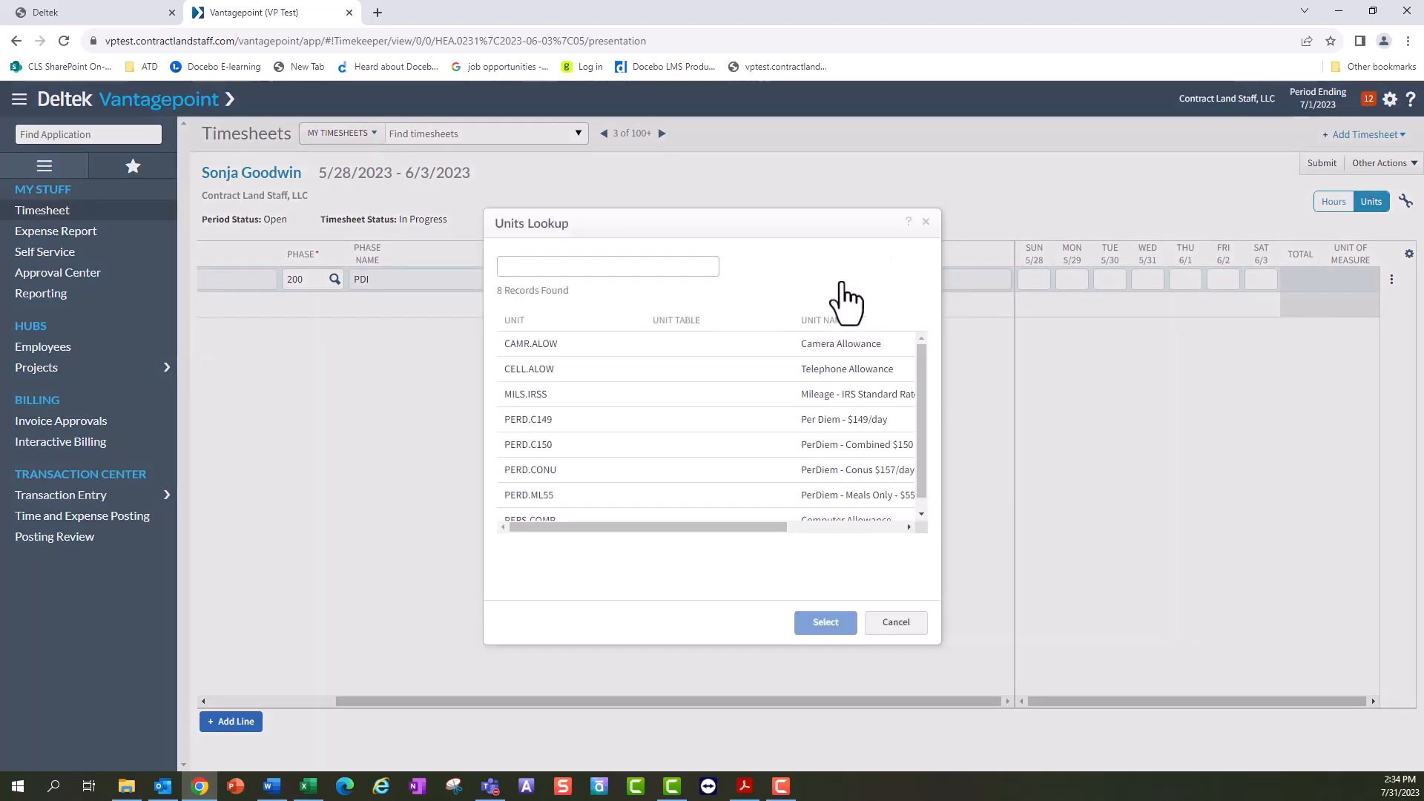
pyautogui.click(562, 393)
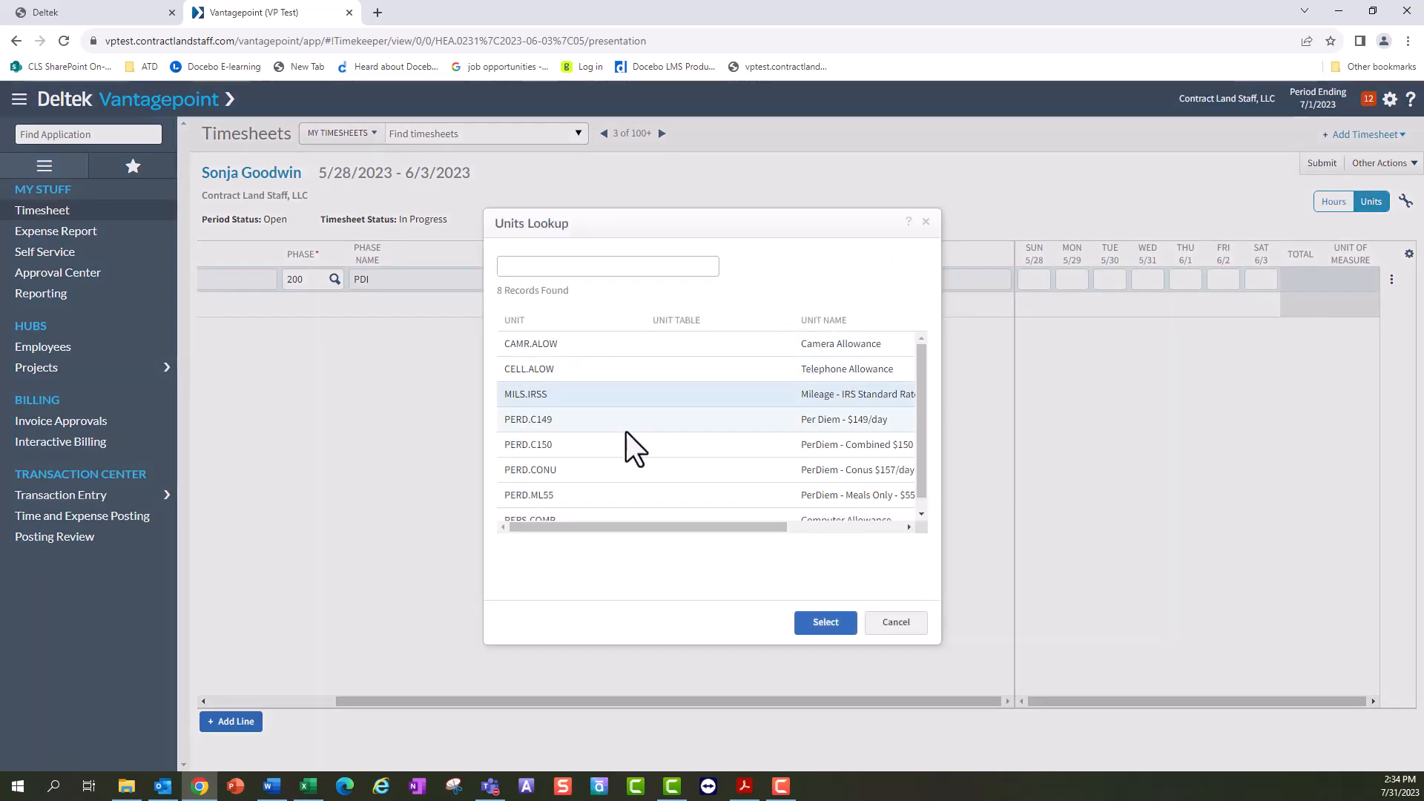
pyautogui.click(819, 615)
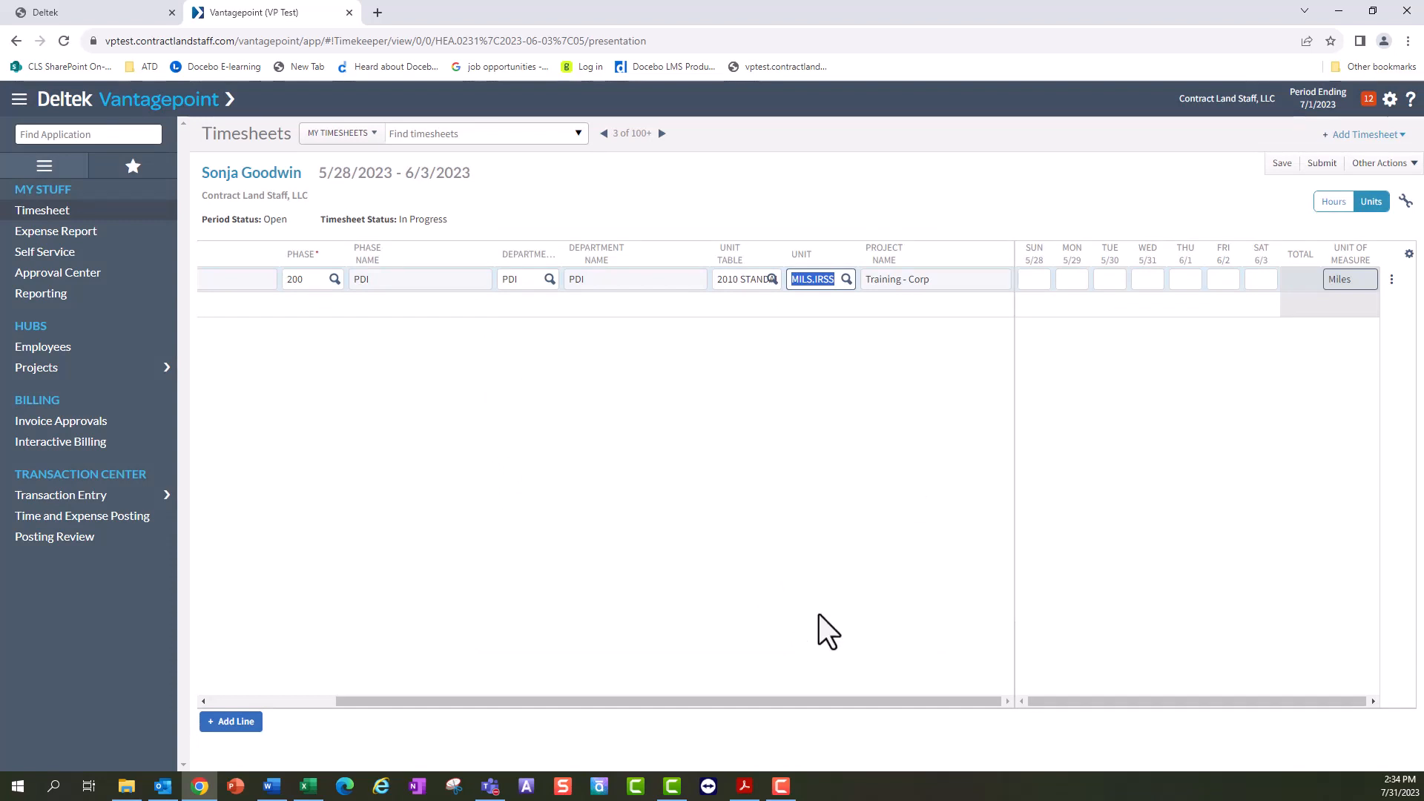
# Step: Enter a quantity of 25.000 miles for Tuesday 5/30 on the Training - Corp units line
pyautogui.click(1114, 280)
pyautogui.click(1108, 296)
pyautogui.click(1062, 335)
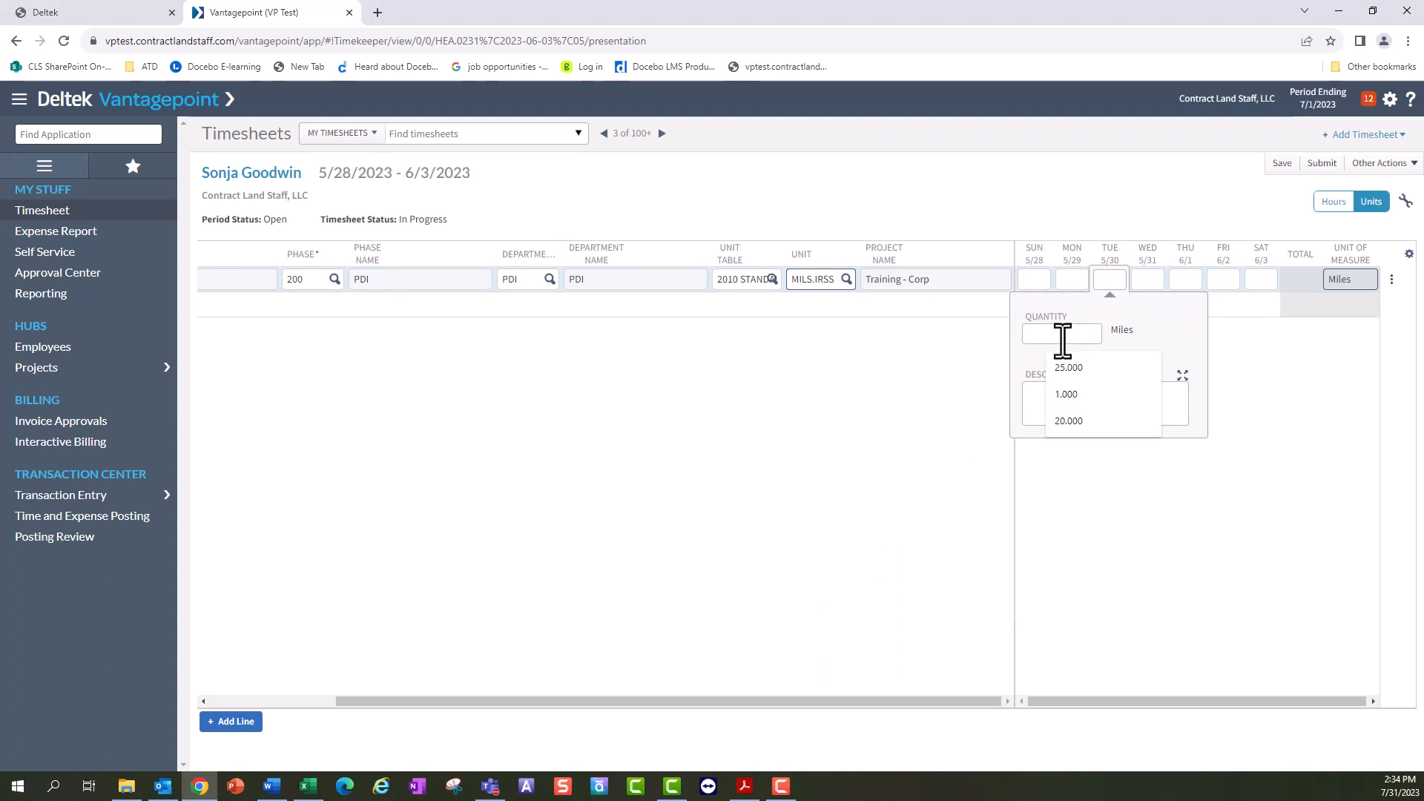
pyautogui.write('25.')
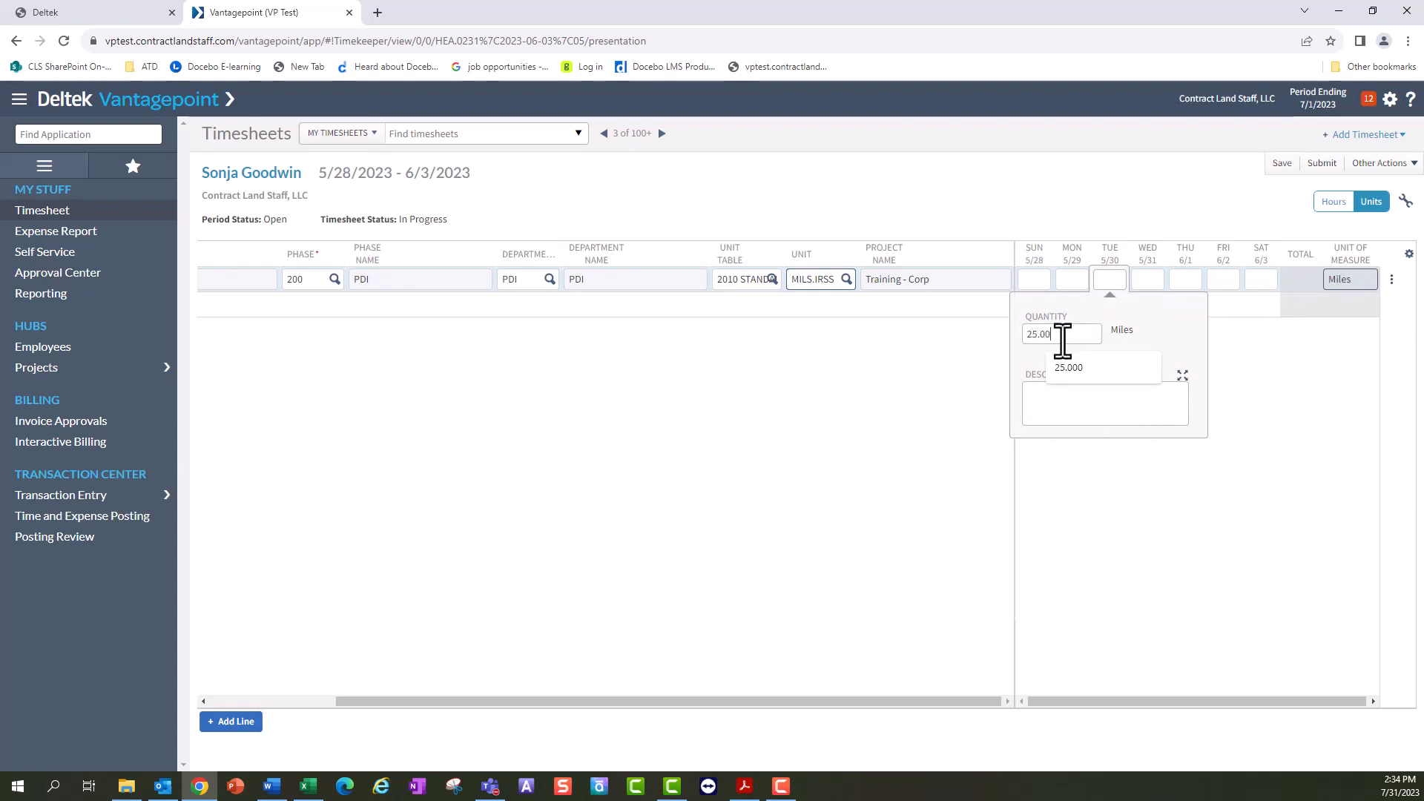
pyautogui.click(1067, 367)
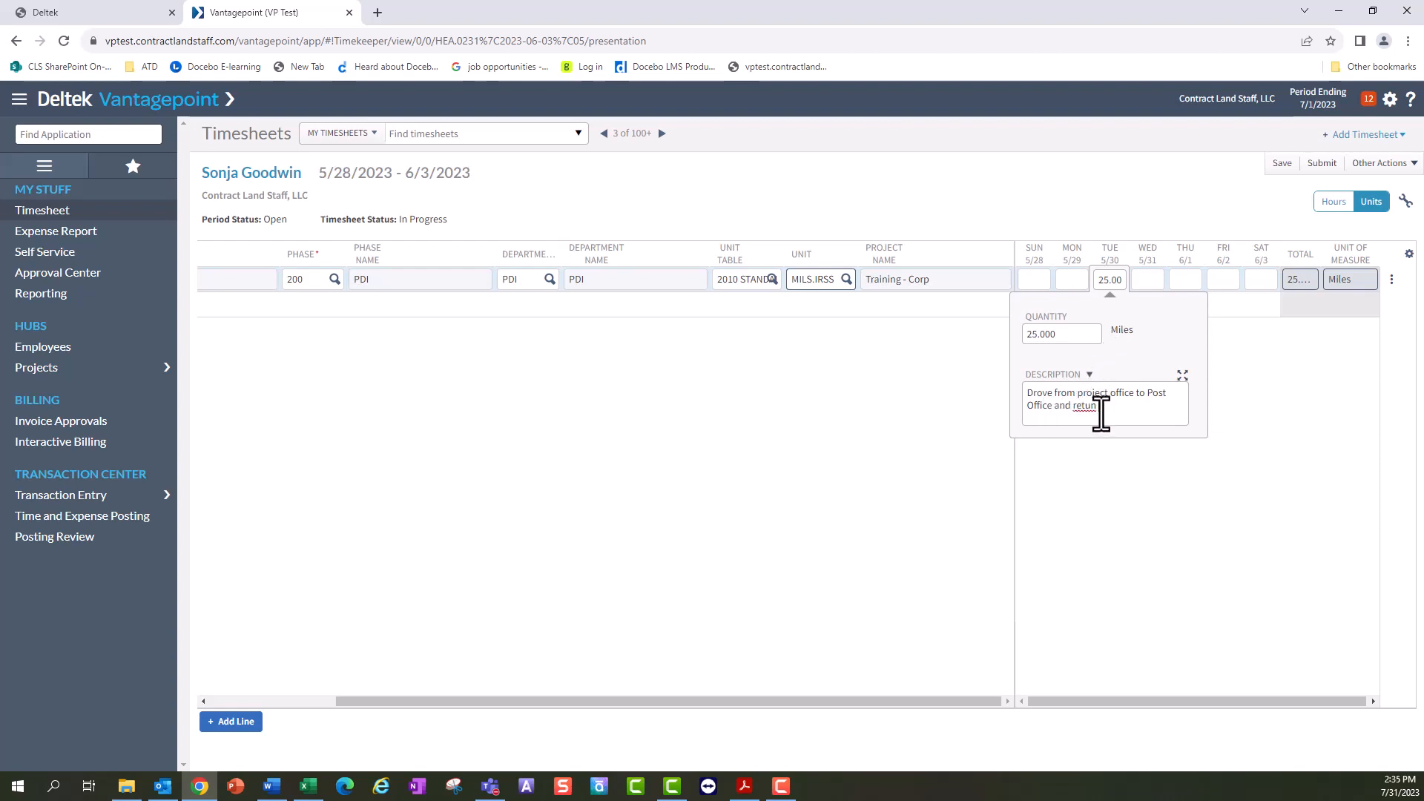
# Step: Describe the Tuesday 5/30 mileage as "Drove from project office to Post Office and return", correcting the misspelled last word, and close the entry details
pyautogui.rightClick(1079, 411)
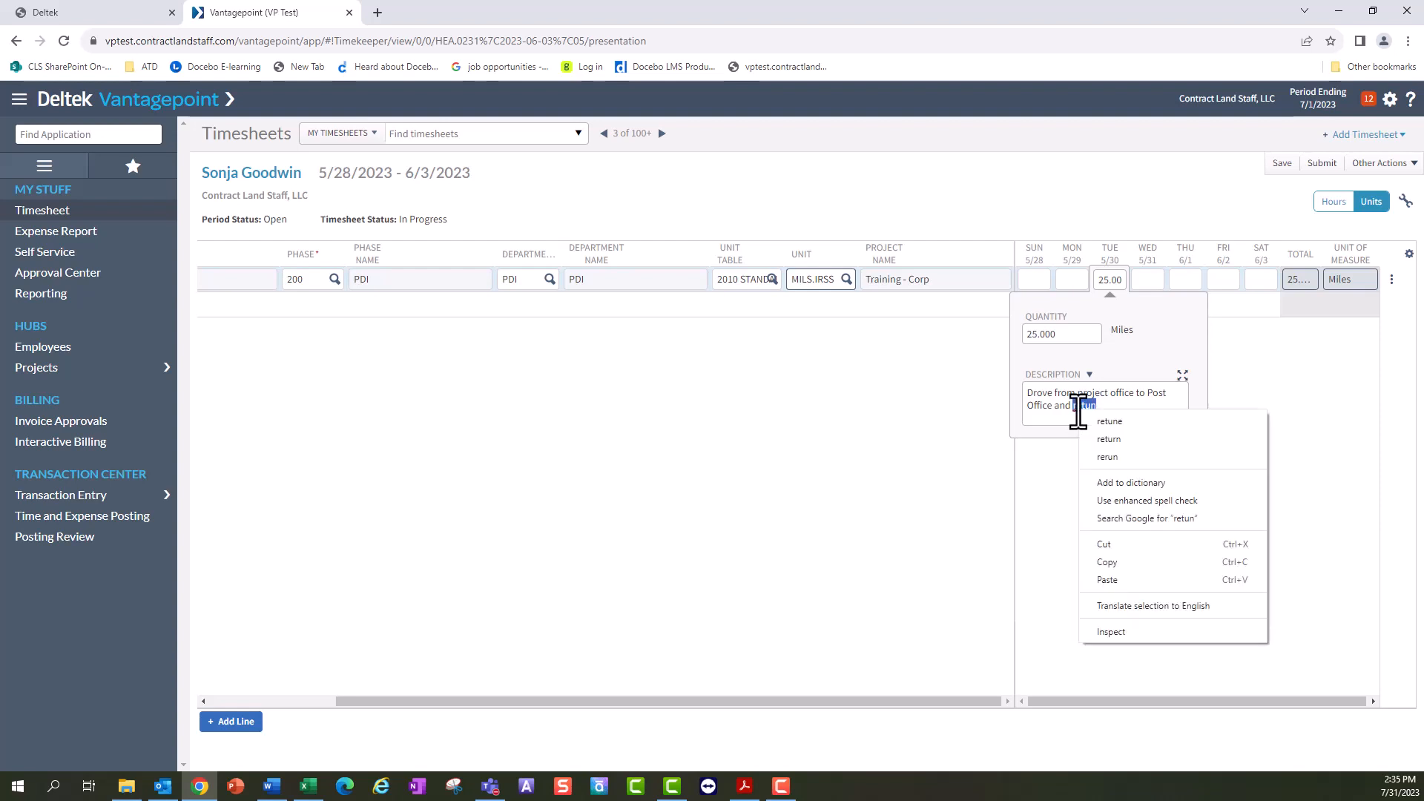
pyautogui.click(1109, 436)
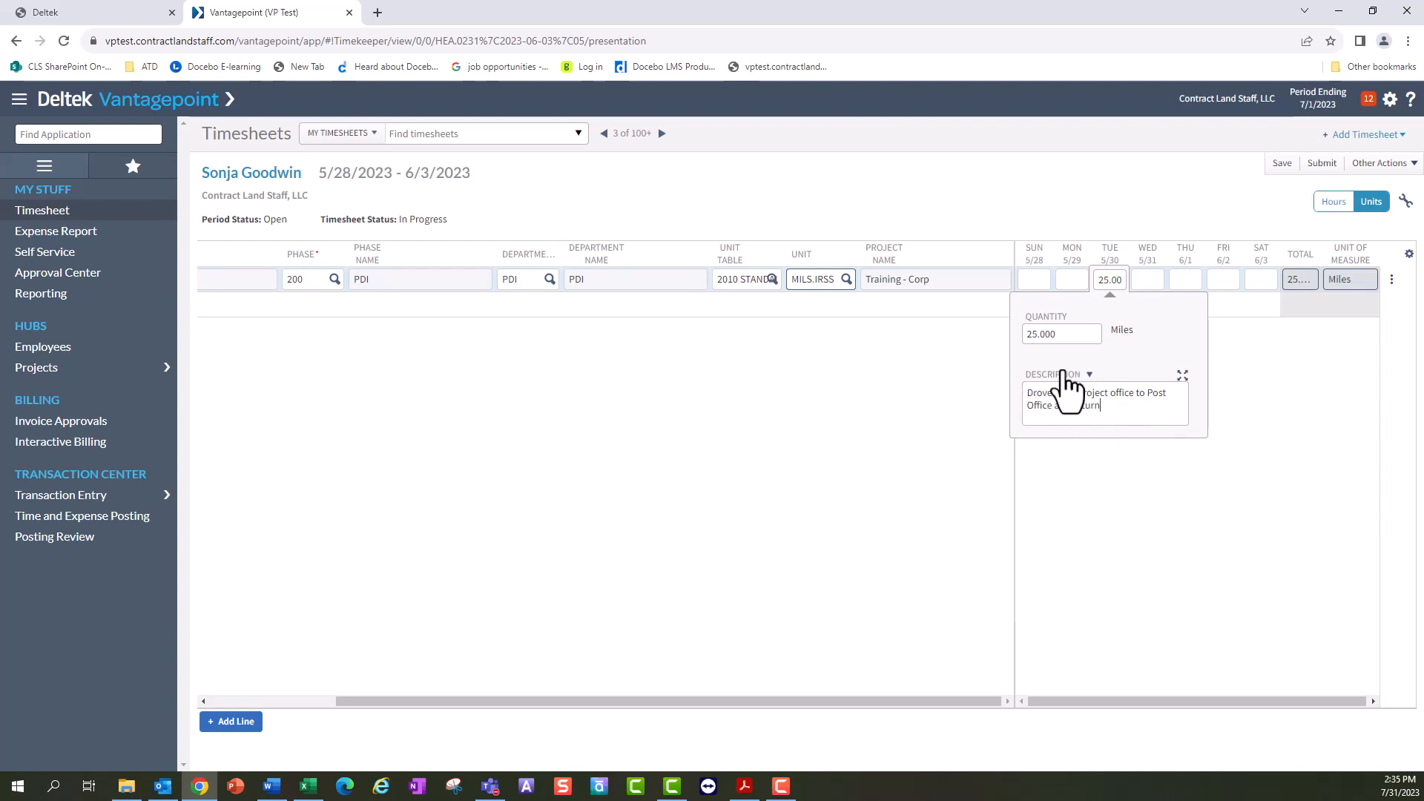
pyautogui.click(1182, 377)
pyautogui.click(1137, 591)
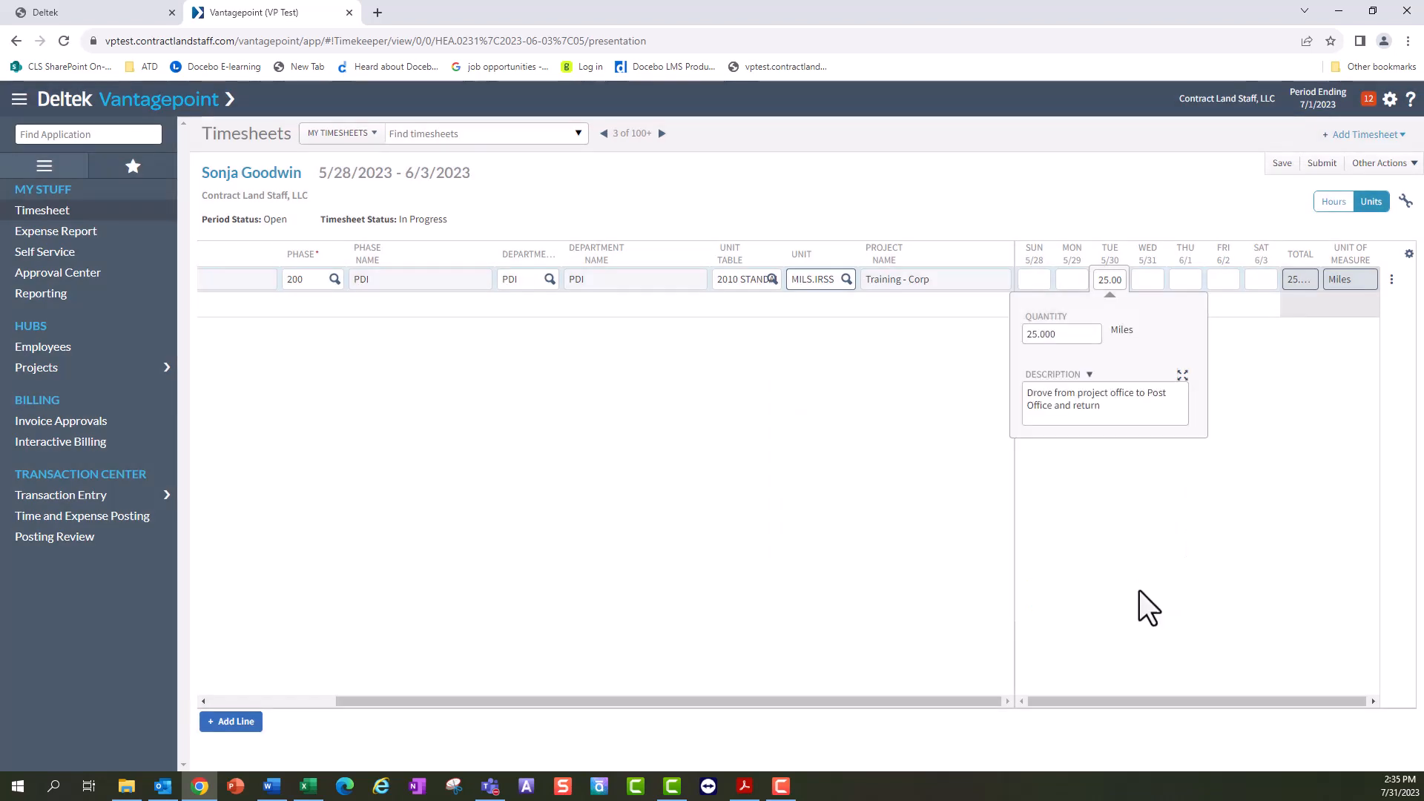
pyautogui.click(1112, 296)
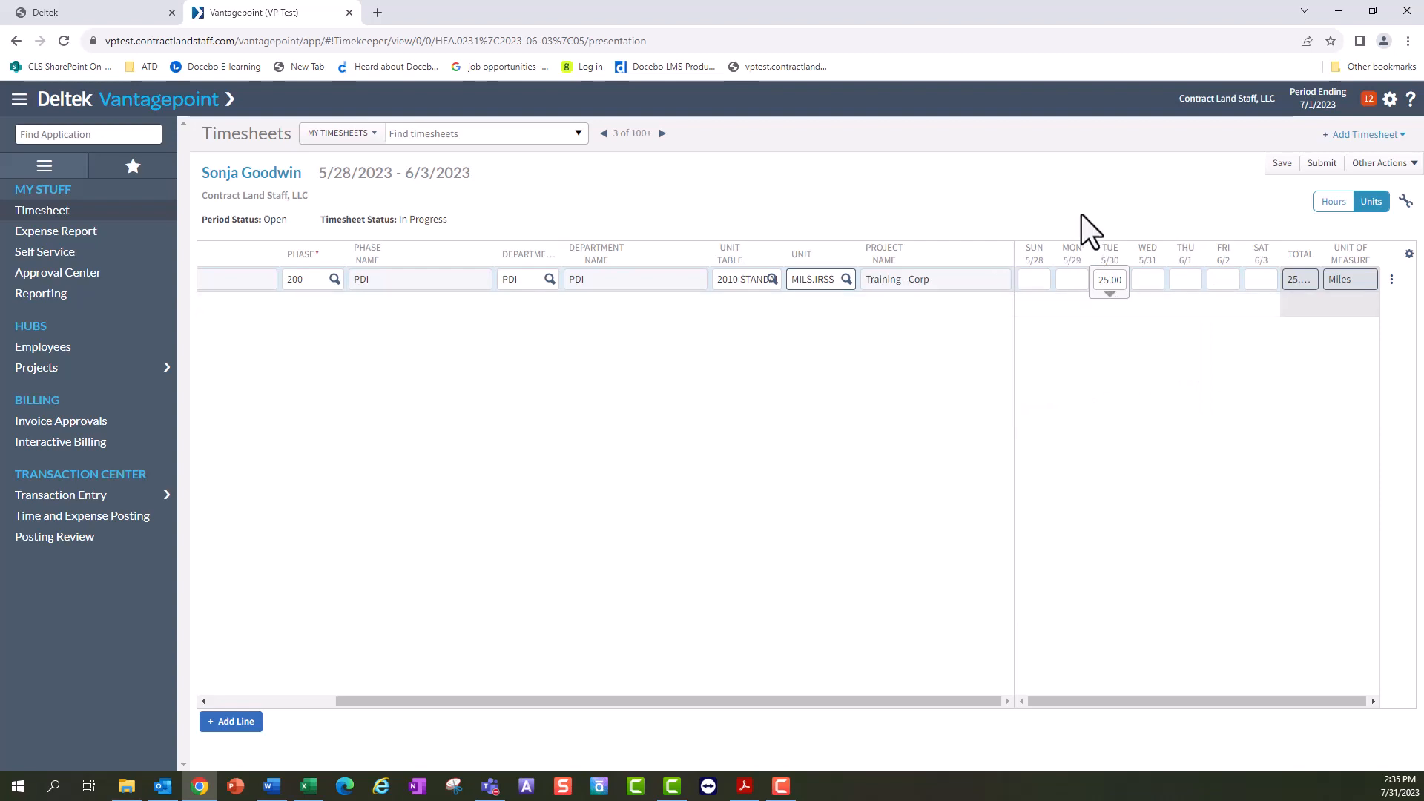
# Step: Save the timesheet with its mileage entry and submit it
pyautogui.click(1276, 164)
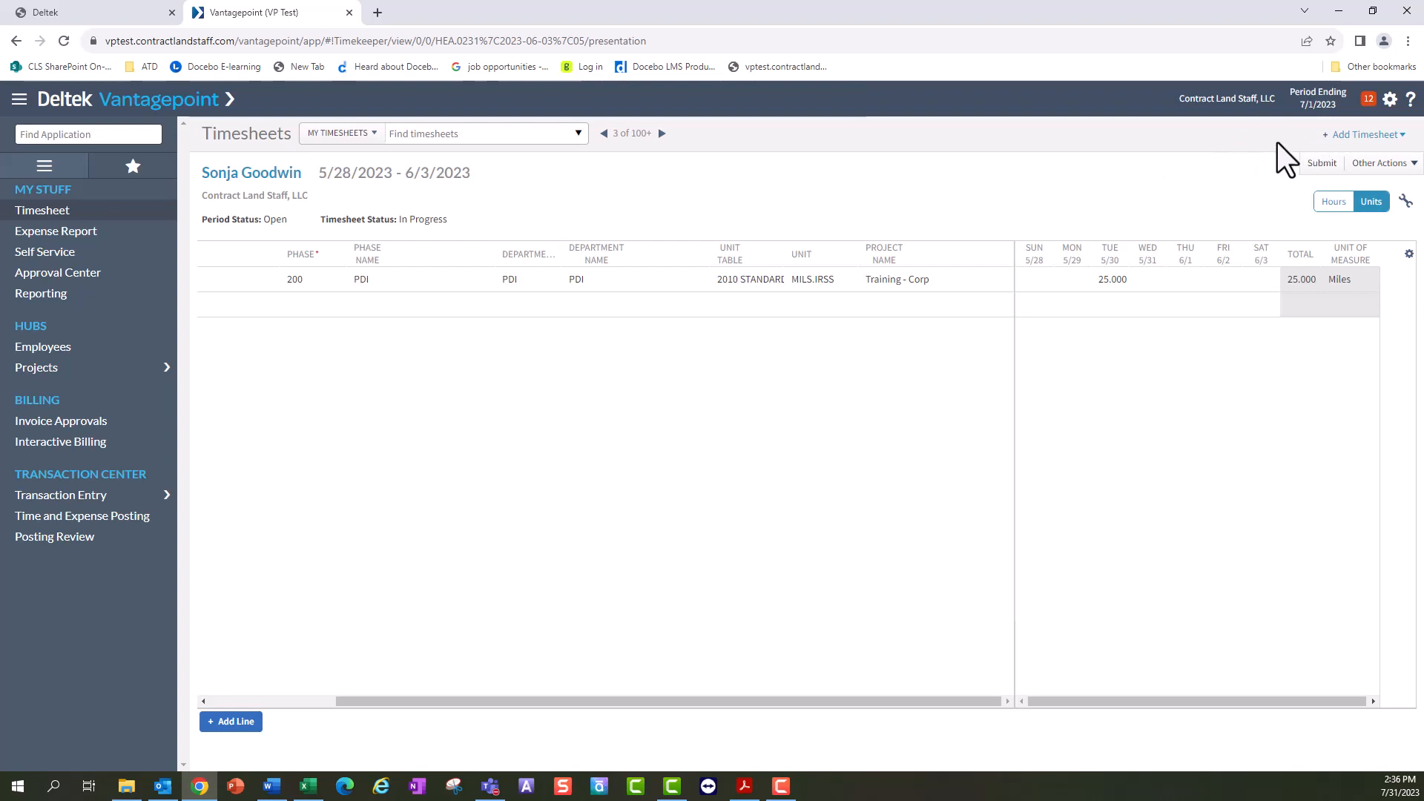
pyautogui.click(1320, 167)
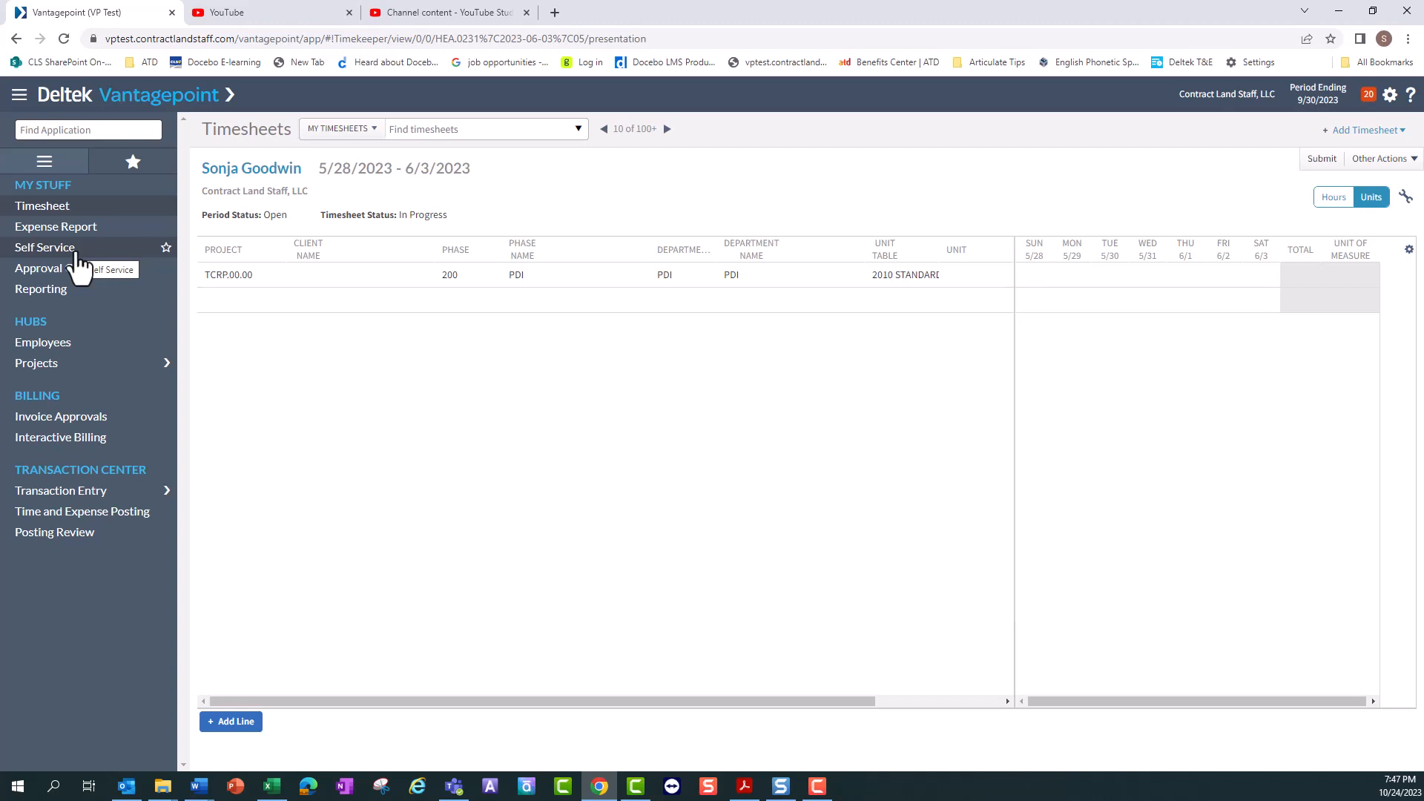
# Step: Open the Self Service application
pyautogui.click(78, 253)
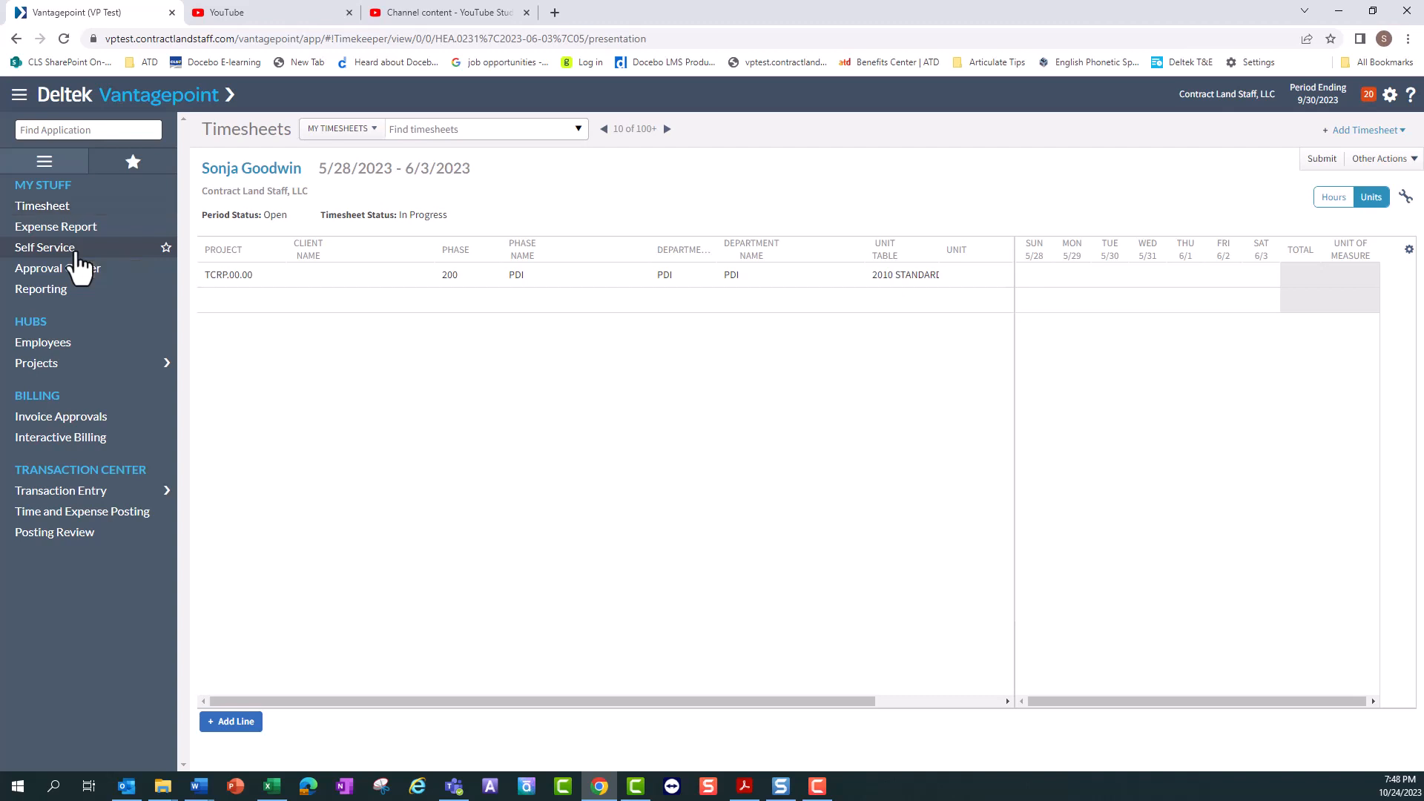